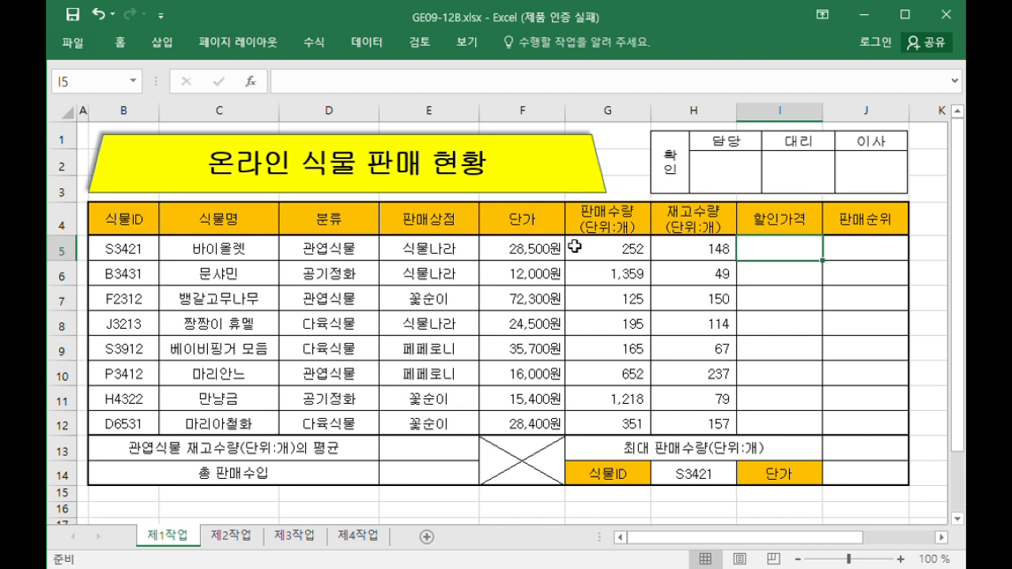
pyautogui.click(529, 253)
pyautogui.moveTo(207, 255); pyautogui.dragTo(801, 250)
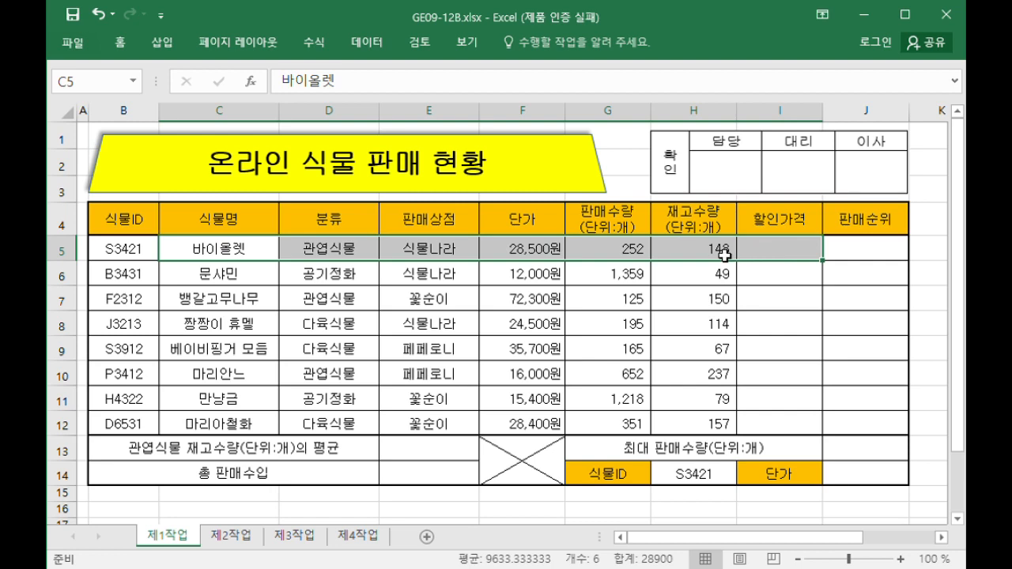
# Start the discount price formula in I5 as =F5-F5*if(), leaving the IF arguments empty.
pyautogui.click(793, 255)
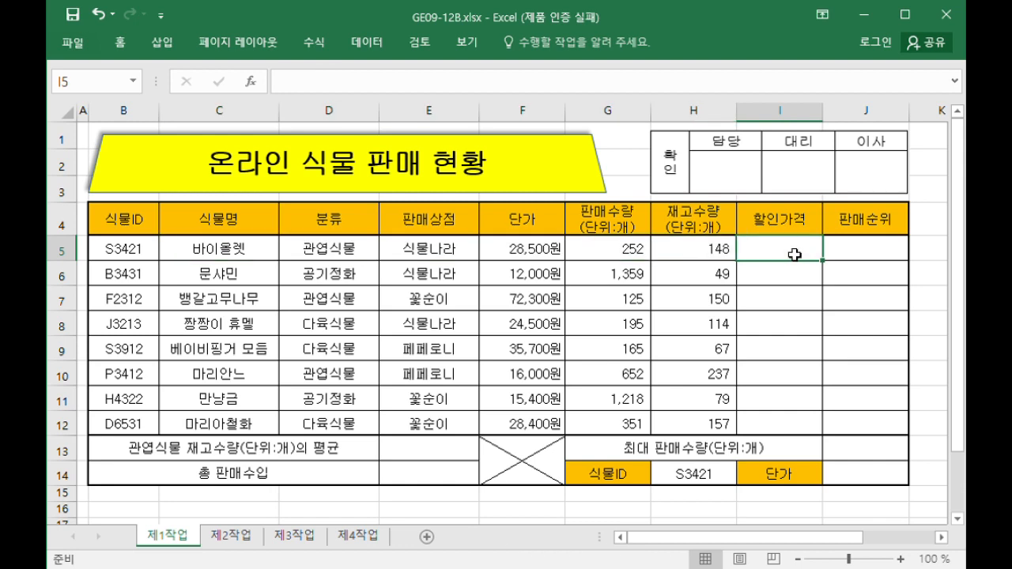
pyautogui.write('=')
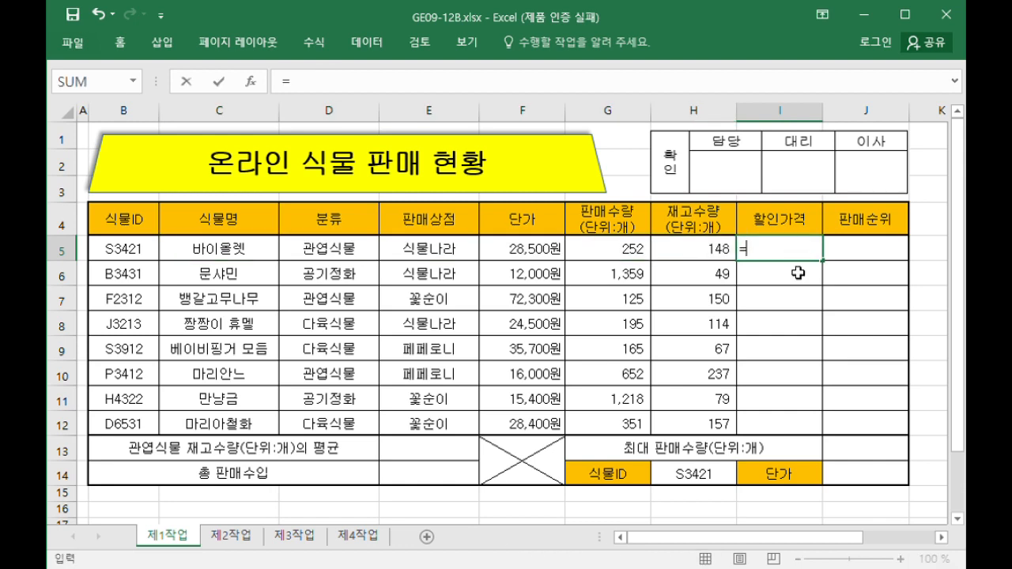
pyautogui.click(531, 253)
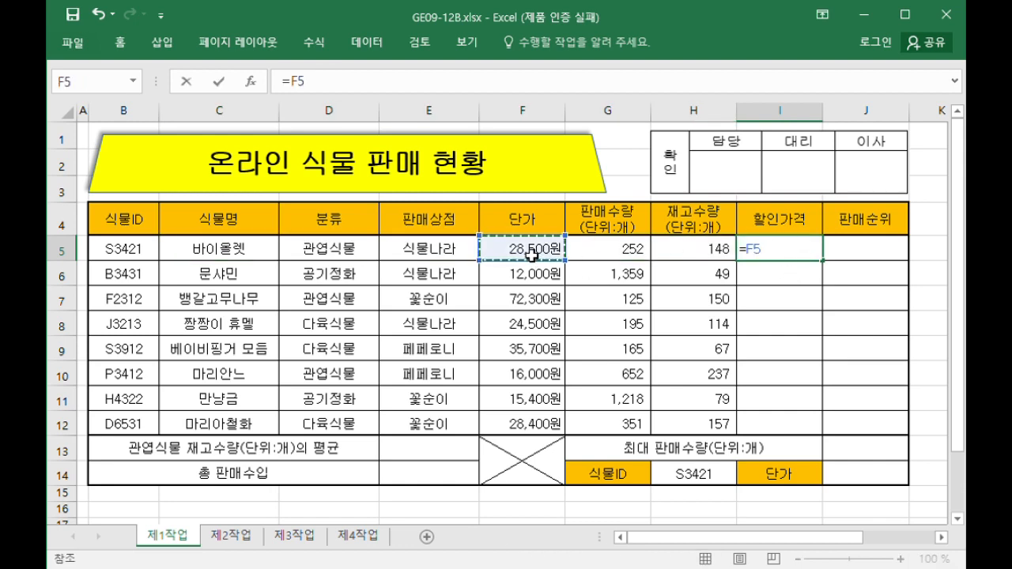
pyautogui.write('-')
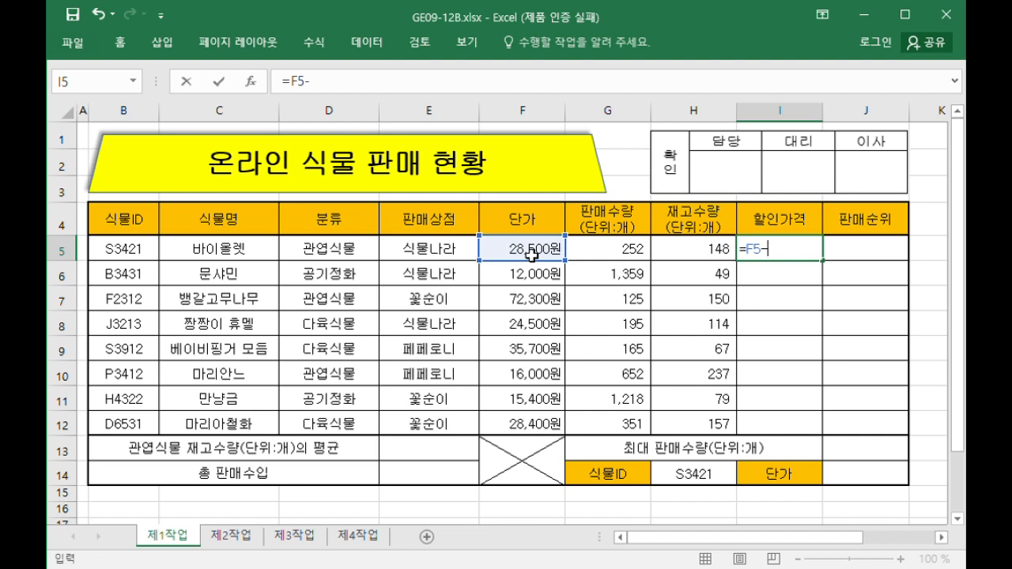
pyautogui.click(531, 253)
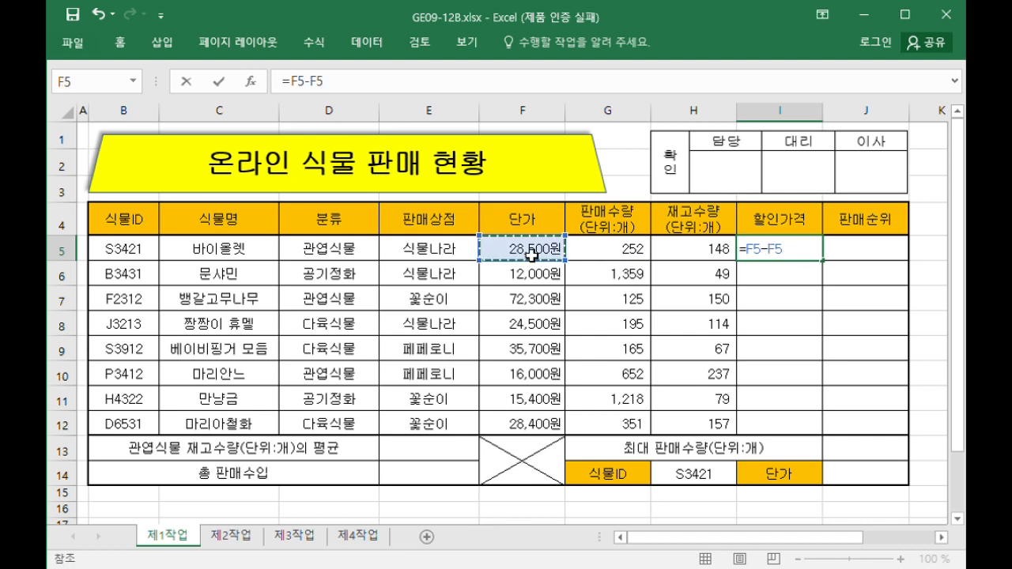
pyautogui.write('*')
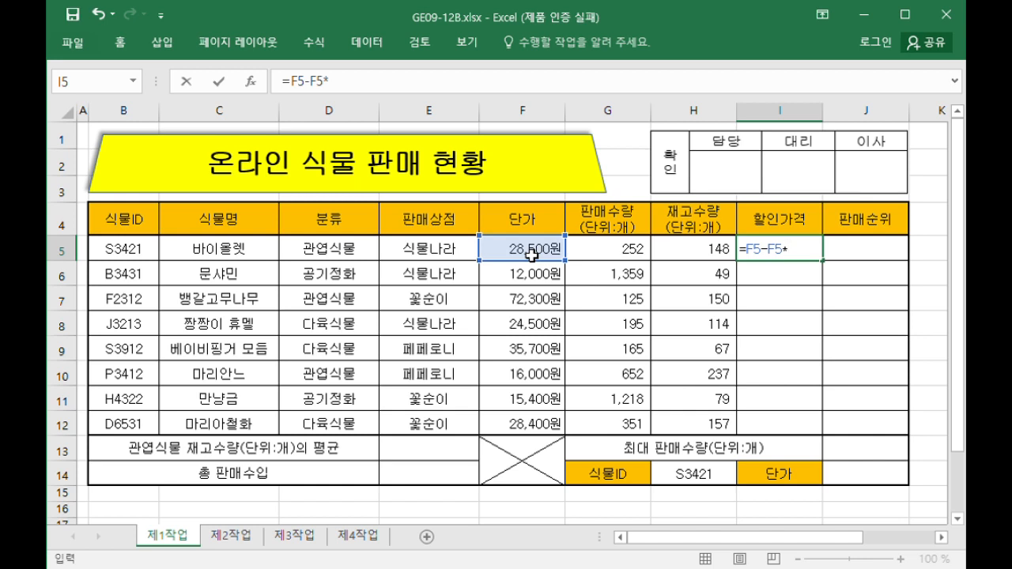
pyautogui.write('if()')
# Wrap the I5 expression in a ROUND function with -2 as the number of digits.
pyautogui.click(754, 254)
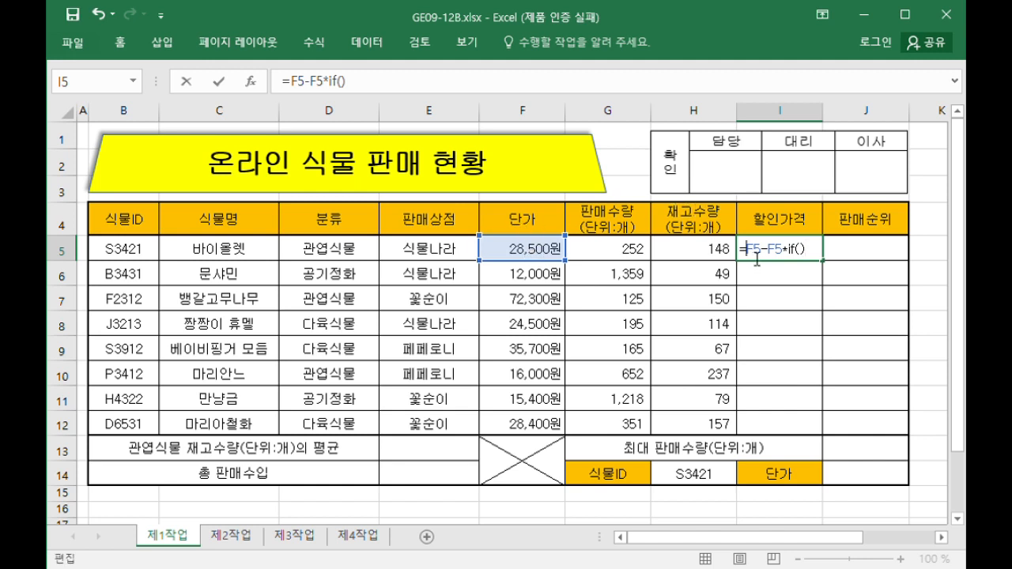
pyautogui.write('round(')
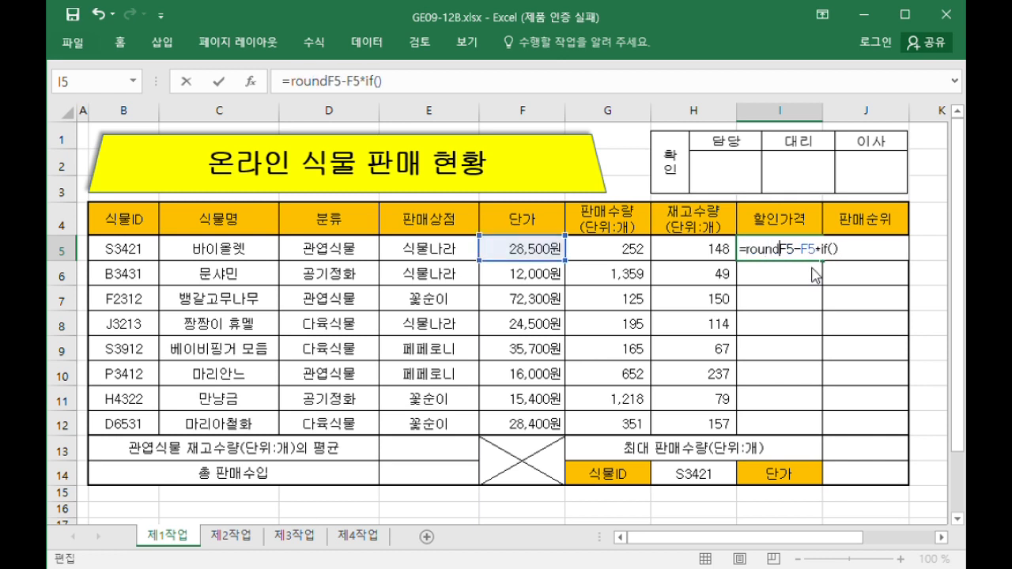
pyautogui.click(449, 93)
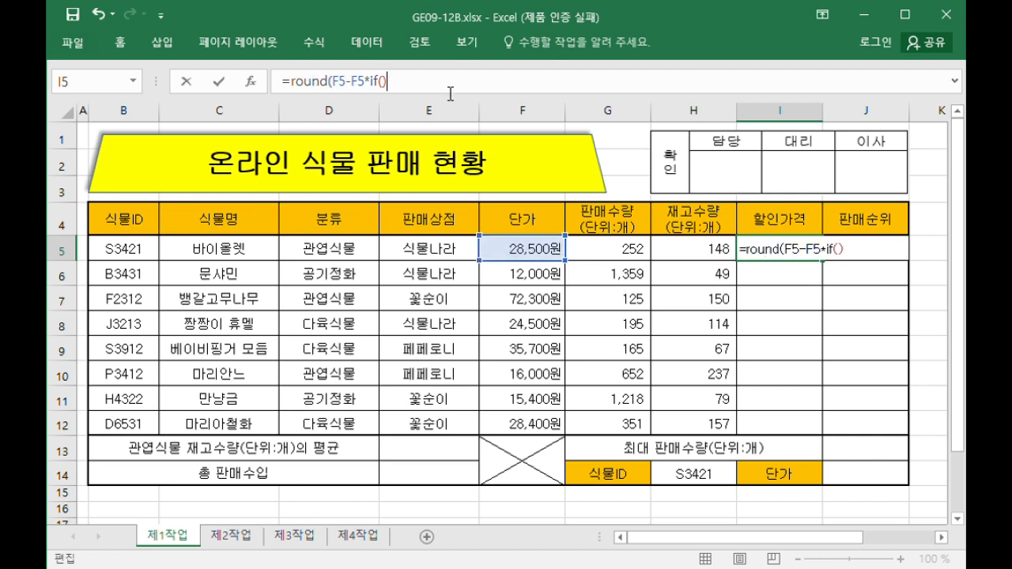
pyautogui.write(', -2)')
# Complete the IF function in I5 with the condition F5>=30000 and the rates 10% and 5%, and fill the formula down to I12.
pyautogui.click(384, 87)
pyautogui.click(521, 252)
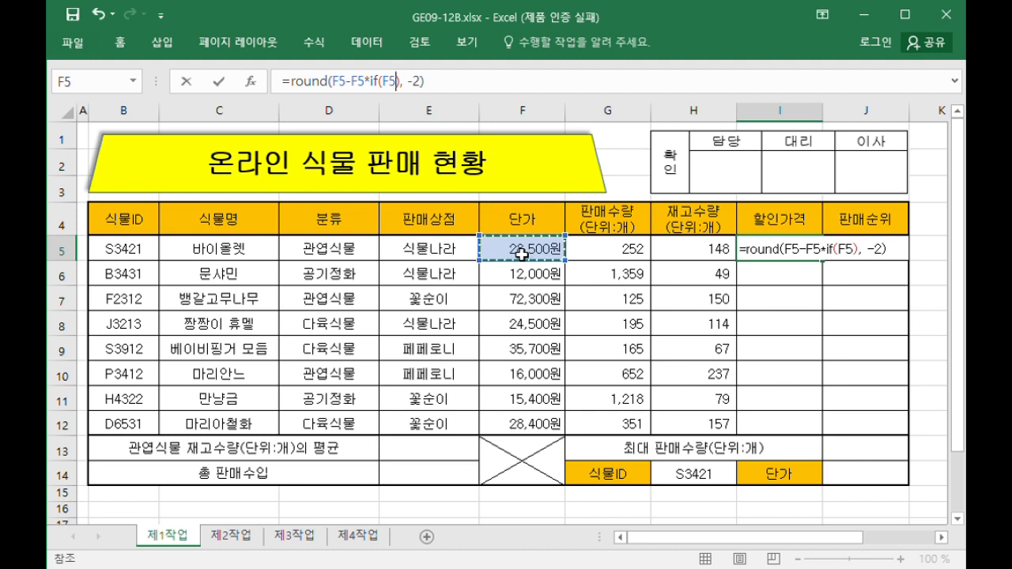
pyautogui.write('>=30000')
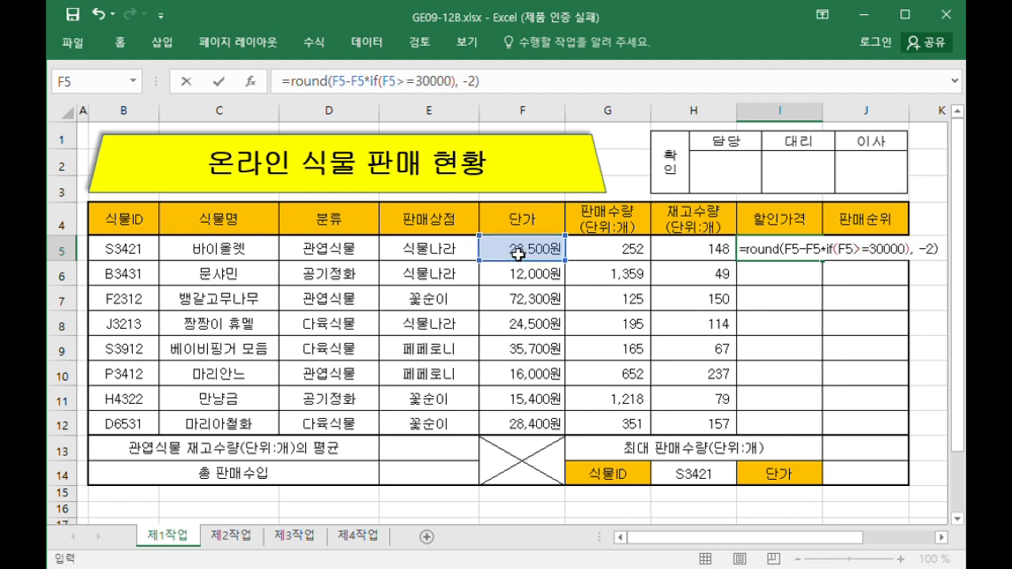
pyautogui.write(', 10')
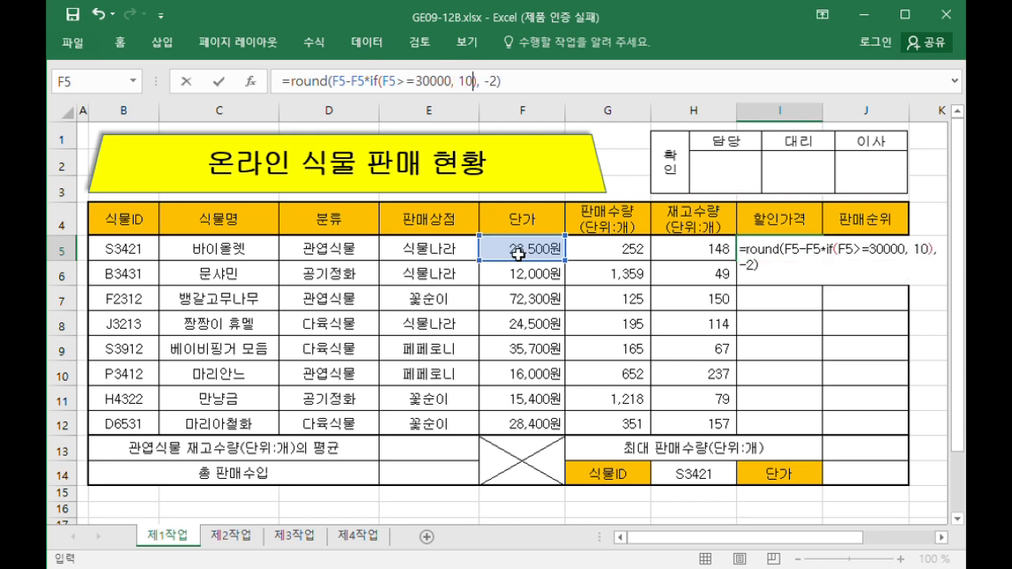
pyautogui.write('%, ')
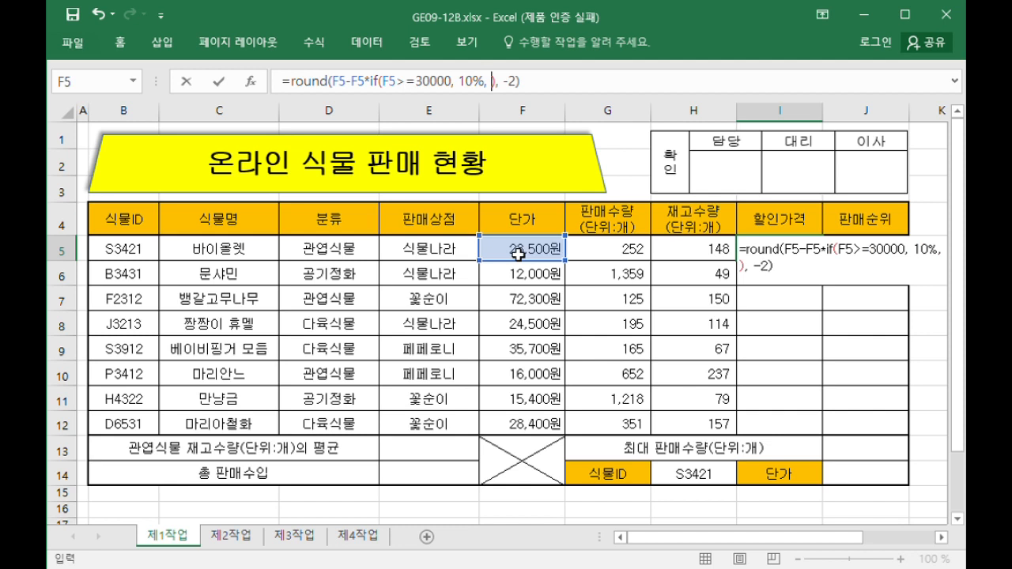
pyautogui.write('5%')
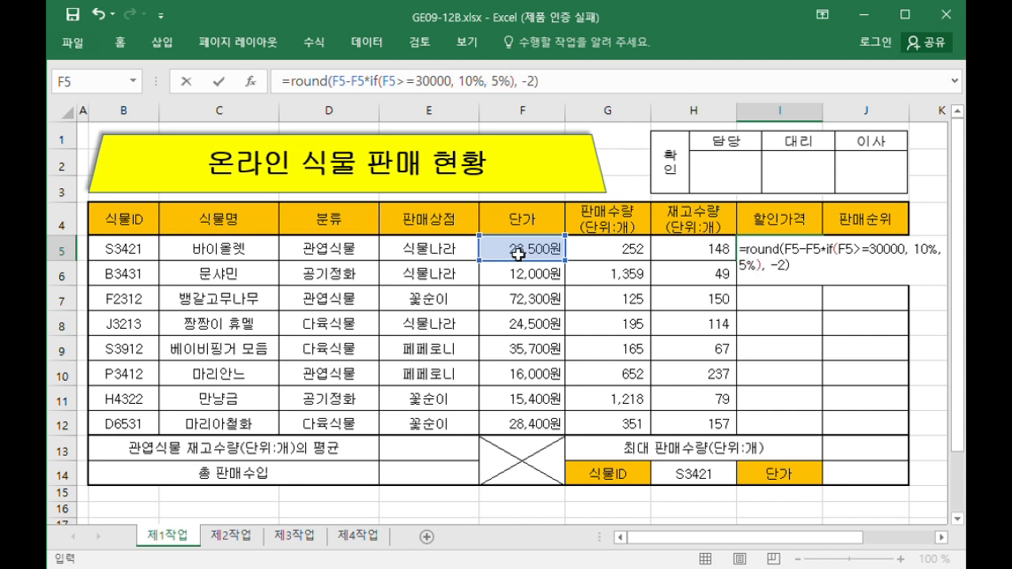
pyautogui.hotkey('ctrl', 'Return')
pyautogui.press('Return')
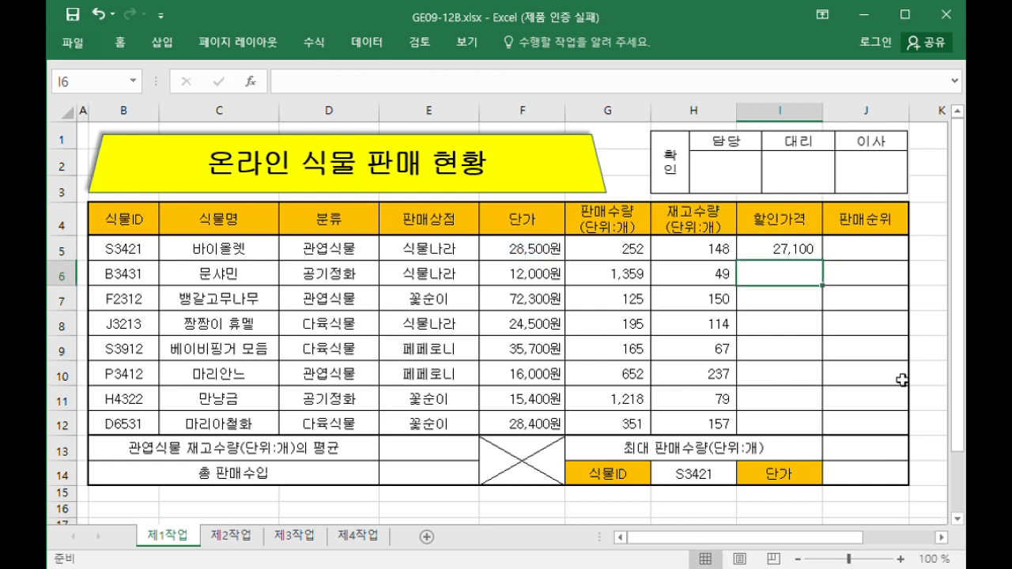
pyautogui.click(807, 255)
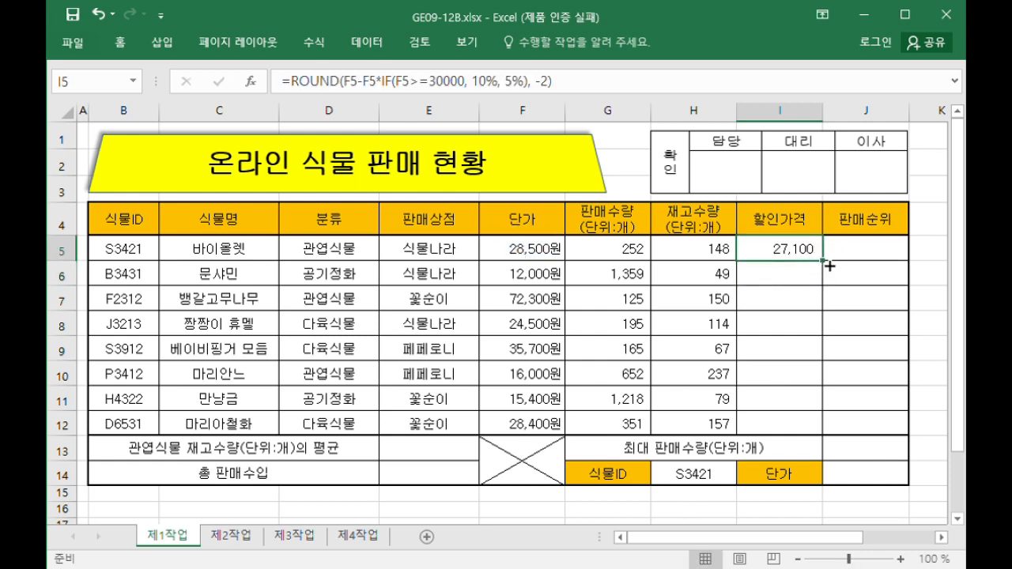
pyautogui.moveTo(825, 265); pyautogui.dragTo(827, 426)
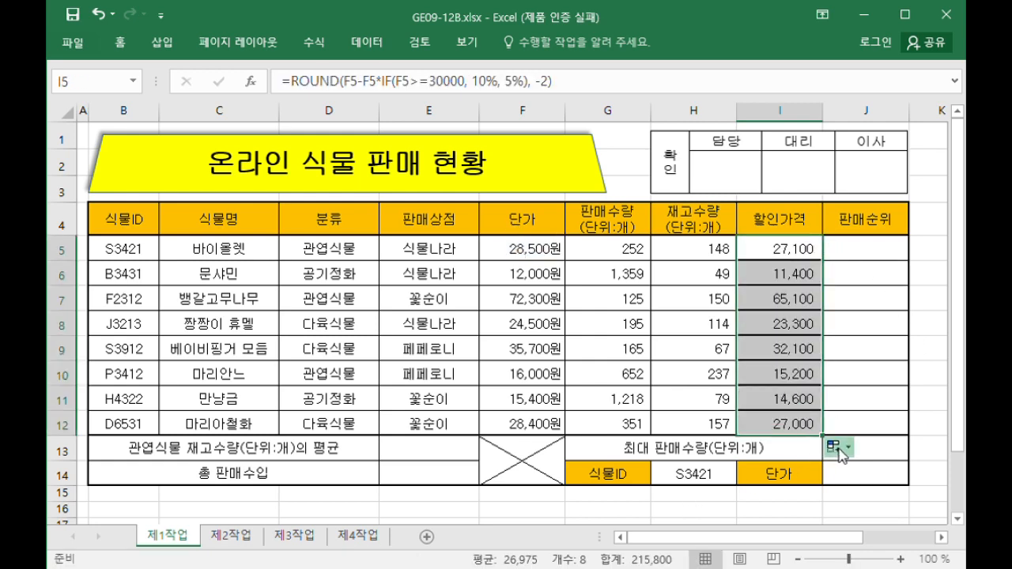
# Review the discount expression, the IF condition and both rates inside the ROUND formula in I5.
pyautogui.doubleClick(773, 258)
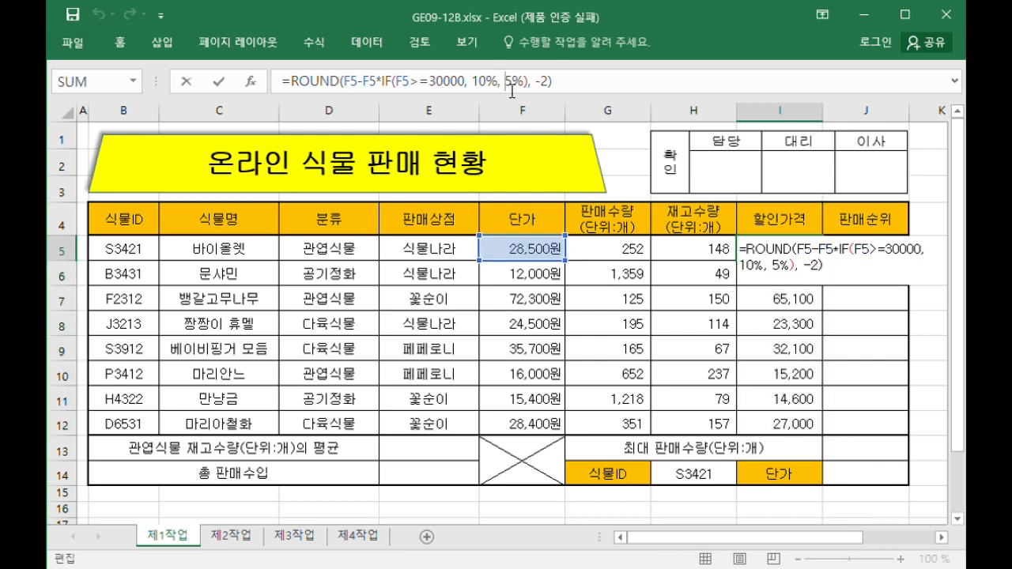
pyautogui.doubleClick(353, 87)
pyautogui.moveTo(355, 91); pyautogui.dragTo(411, 93)
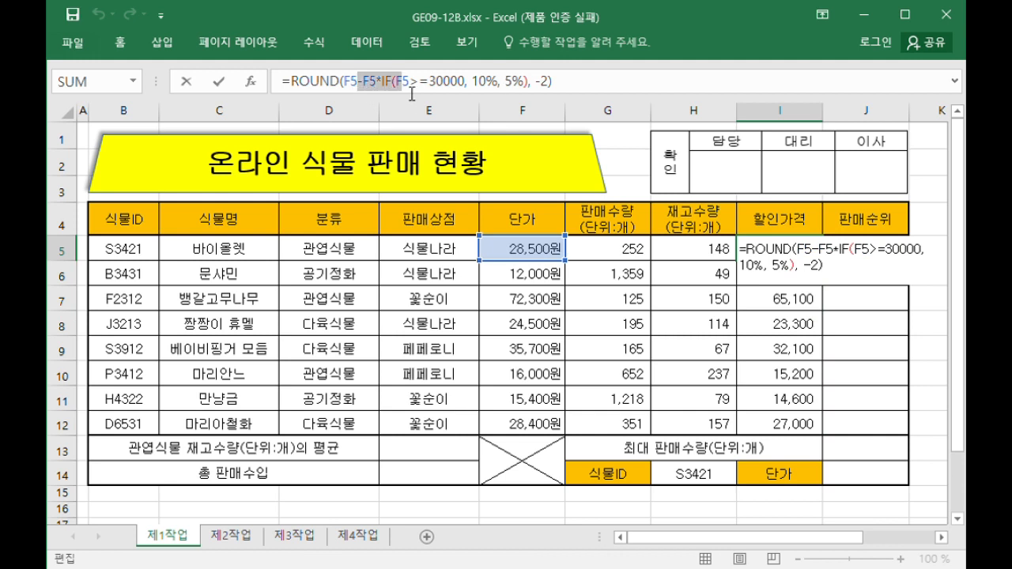
pyautogui.click(357, 88)
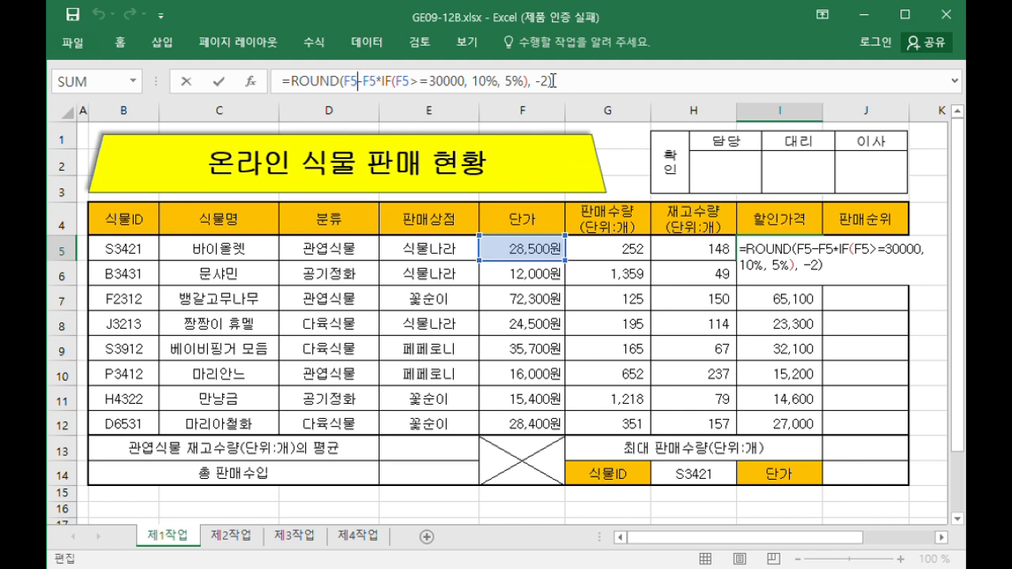
pyautogui.moveTo(359, 89); pyautogui.dragTo(530, 87)
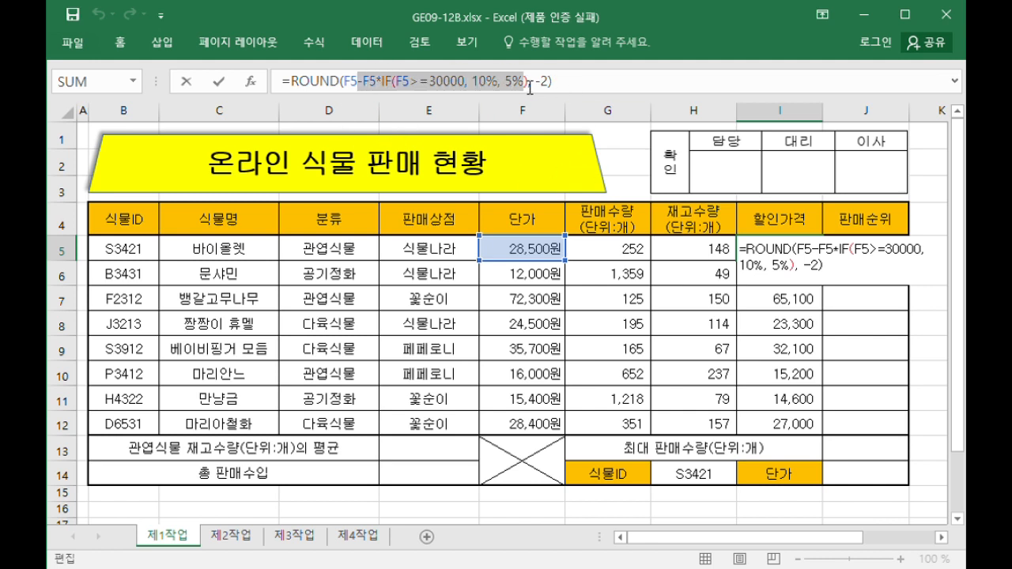
pyautogui.doubleClick(440, 89)
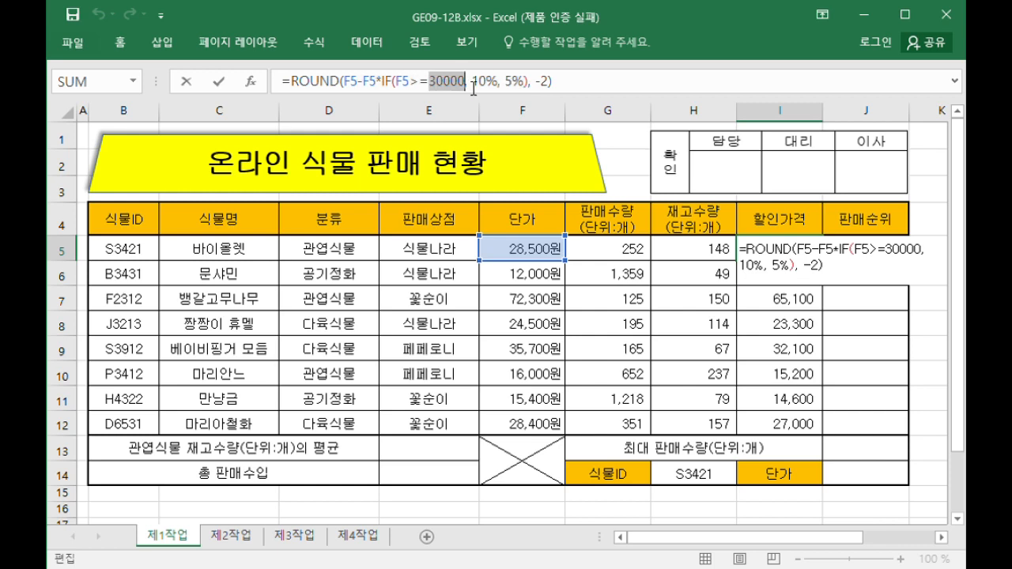
pyautogui.moveTo(472, 87); pyautogui.dragTo(509, 88)
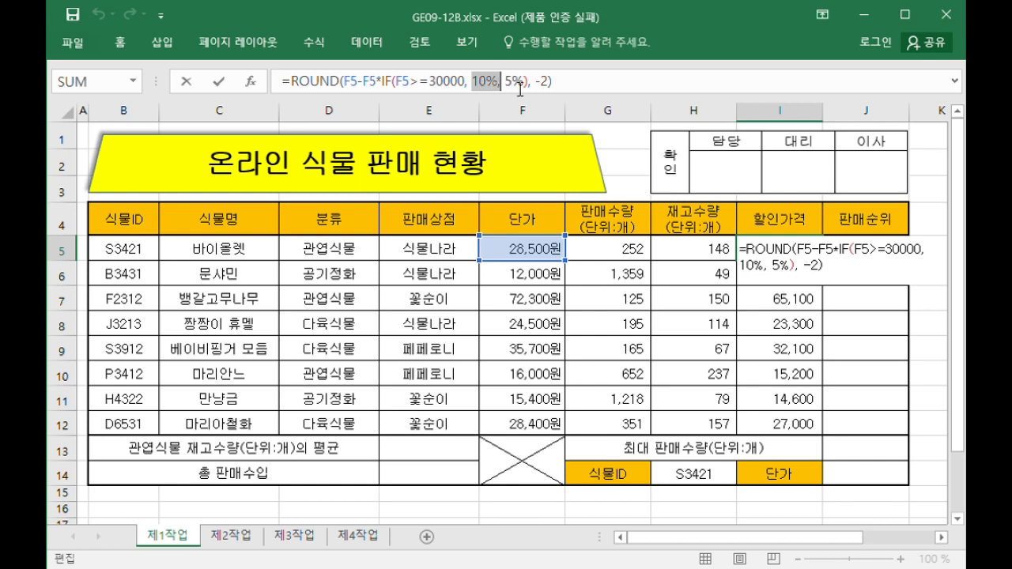
pyautogui.moveTo(506, 87); pyautogui.dragTo(540, 84)
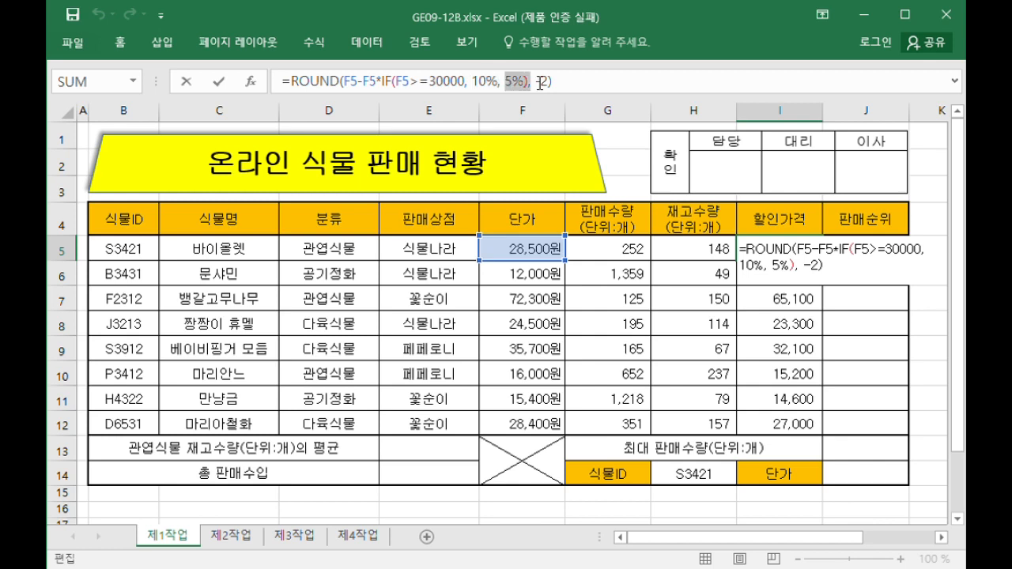
pyautogui.click(572, 83)
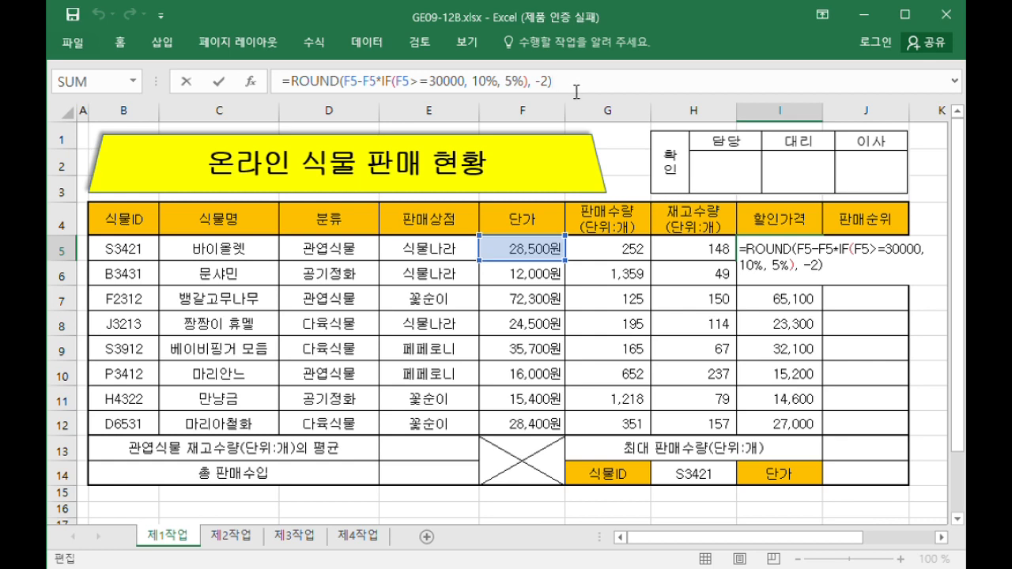
pyautogui.press('Return')
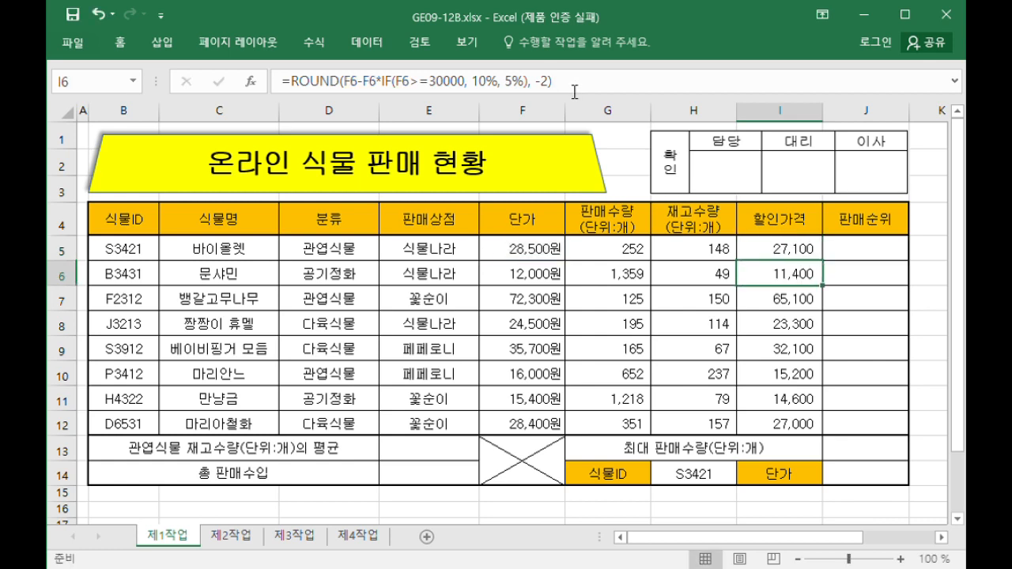
# Start a RANK.EQ formula in J5 that ranks G5 within the absolute range $G$5:$G$12.
pyautogui.click(898, 250)
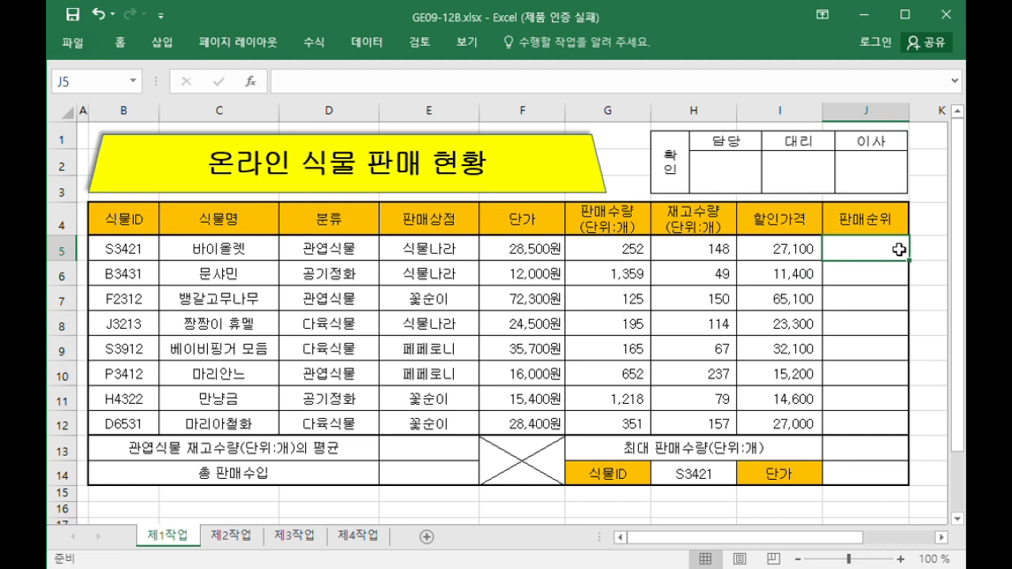
pyautogui.write('=')
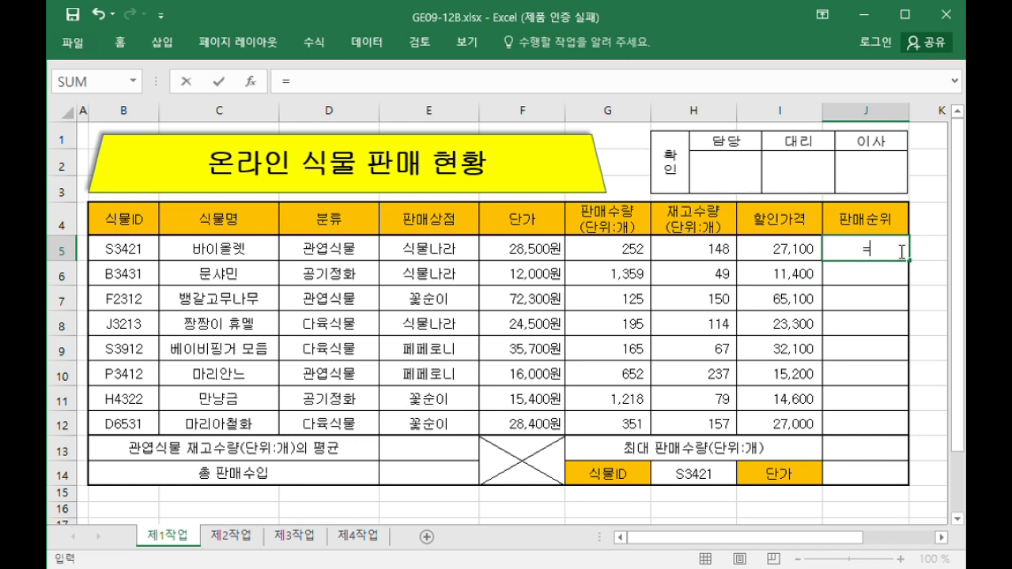
pyautogui.write('rank.eq(')
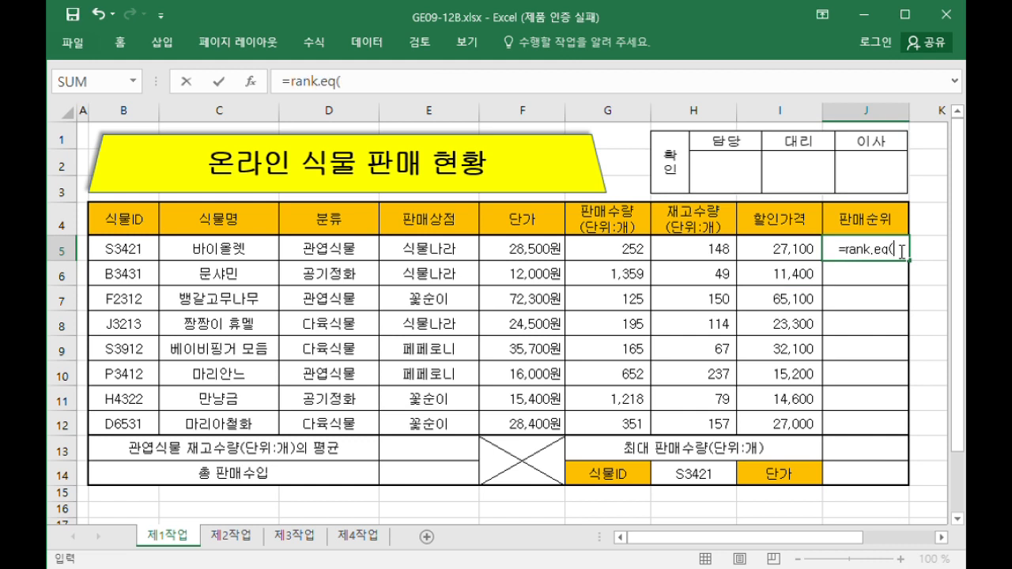
pyautogui.click(620, 259)
pyautogui.write(',')
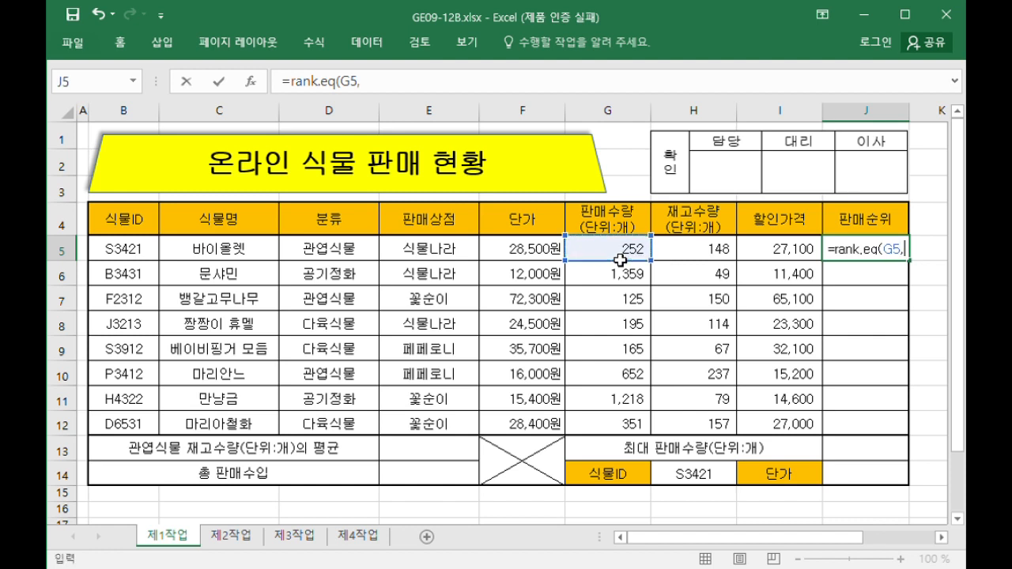
pyautogui.moveTo(618, 254); pyautogui.dragTo(616, 422)
pyautogui.press('F4')
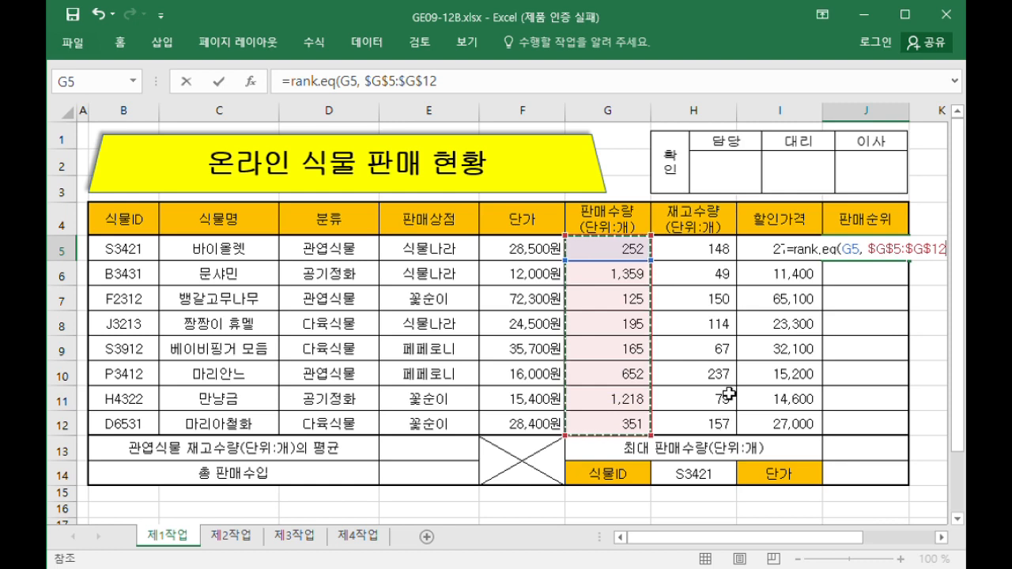
# Complete the J5 rank formula with order 0 and the appended text "위", and fill it down to J12.
pyautogui.write(',')
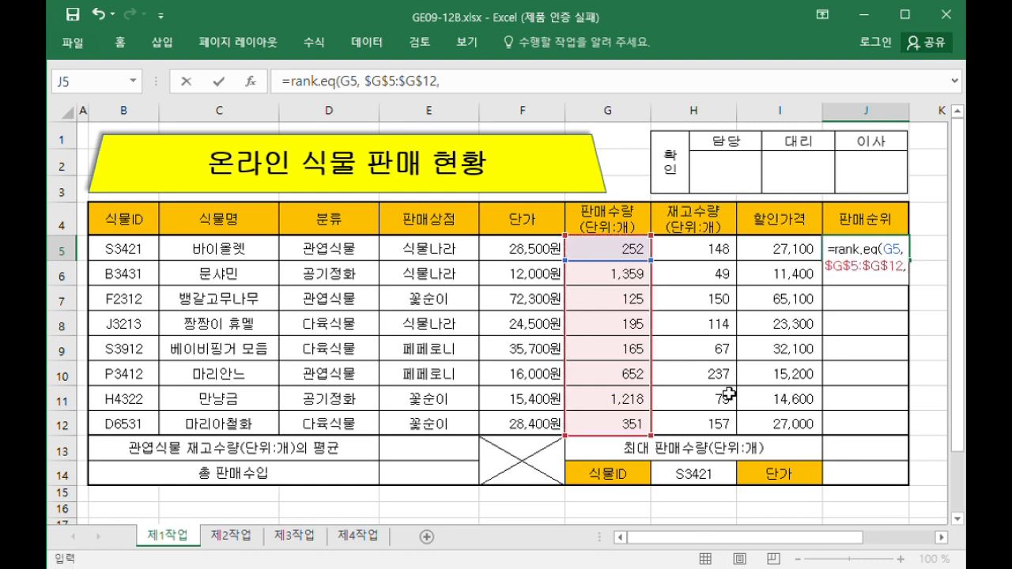
pyautogui.write(' 0) & ')
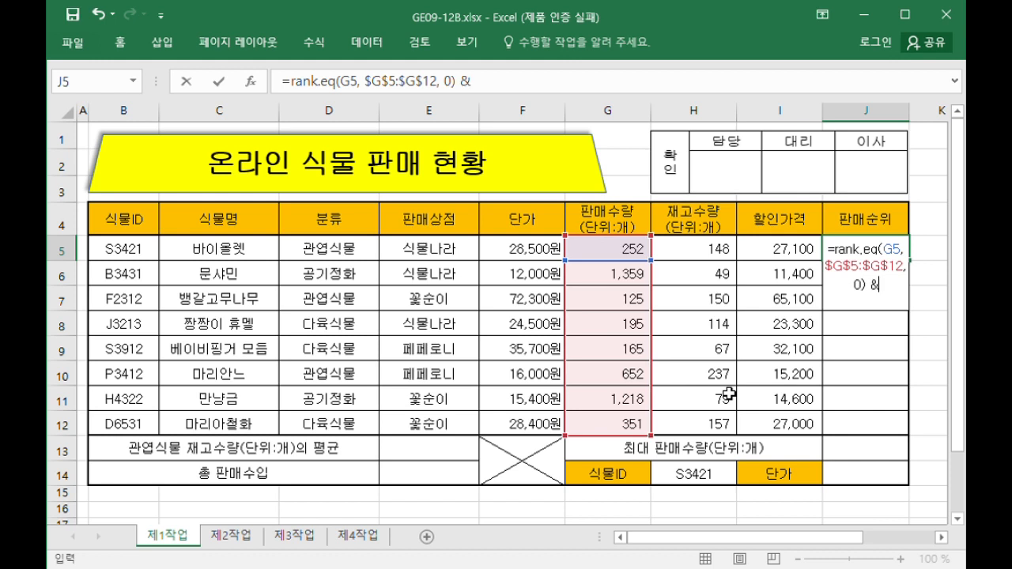
pyautogui.write('"위"')
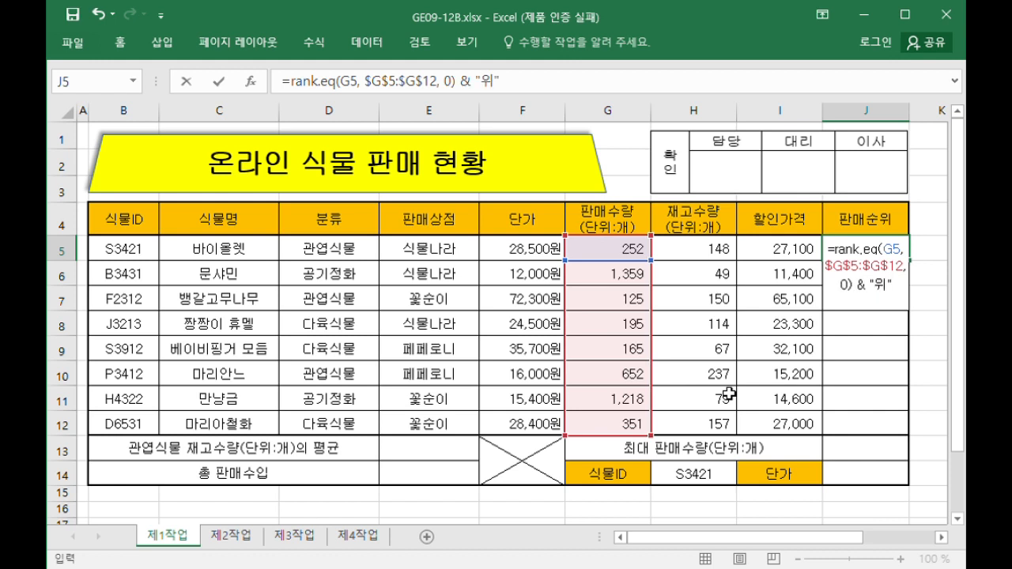
pyautogui.press('Return')
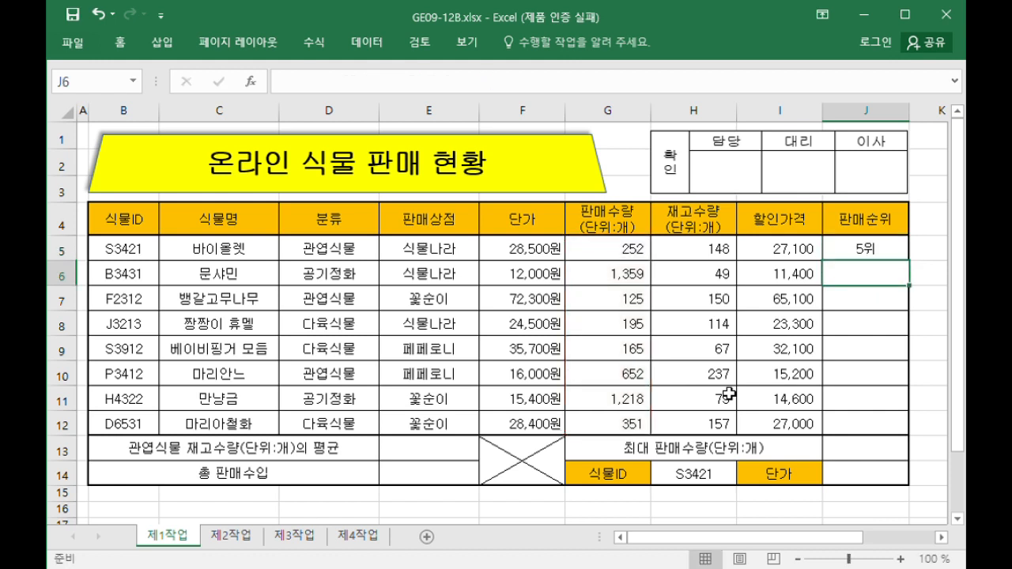
pyautogui.click(882, 258)
pyautogui.moveTo(909, 261); pyautogui.dragTo(914, 433)
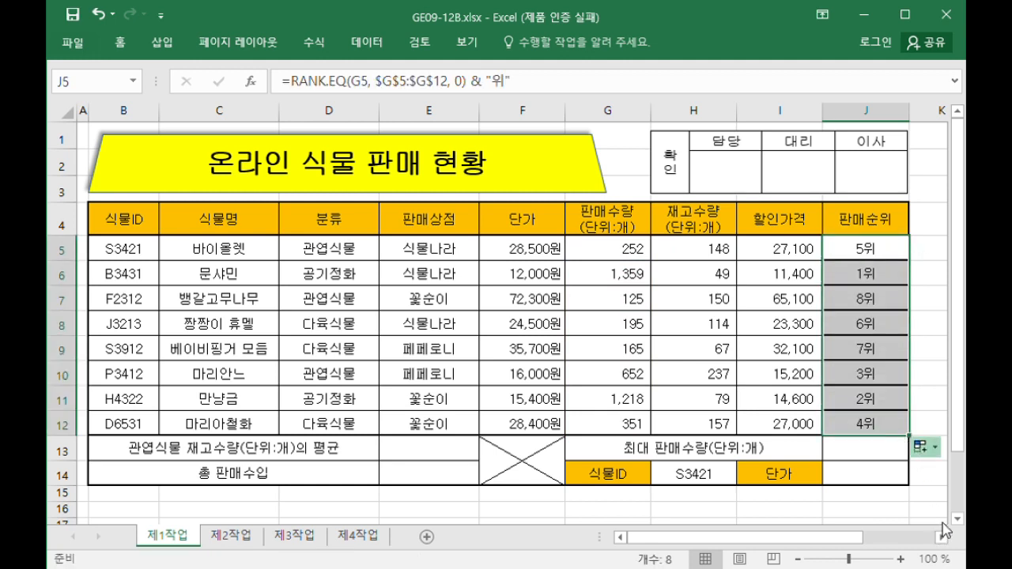
# Check the cell references of the filled RANK.EQ formula in the last row of the sales rank column.
pyautogui.click(880, 265)
pyautogui.hotkey('ctrl', 'Down')
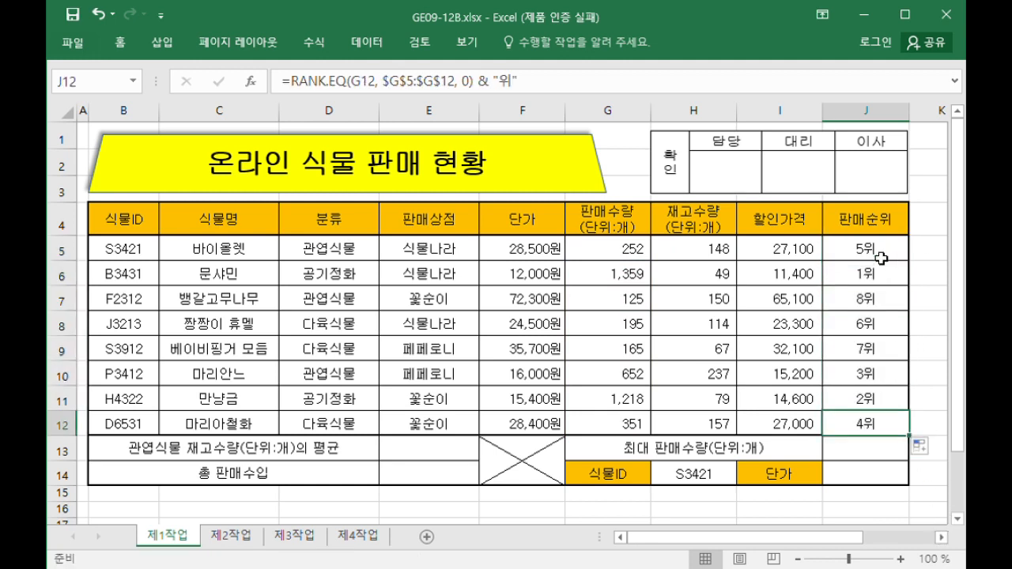
pyautogui.click(568, 93)
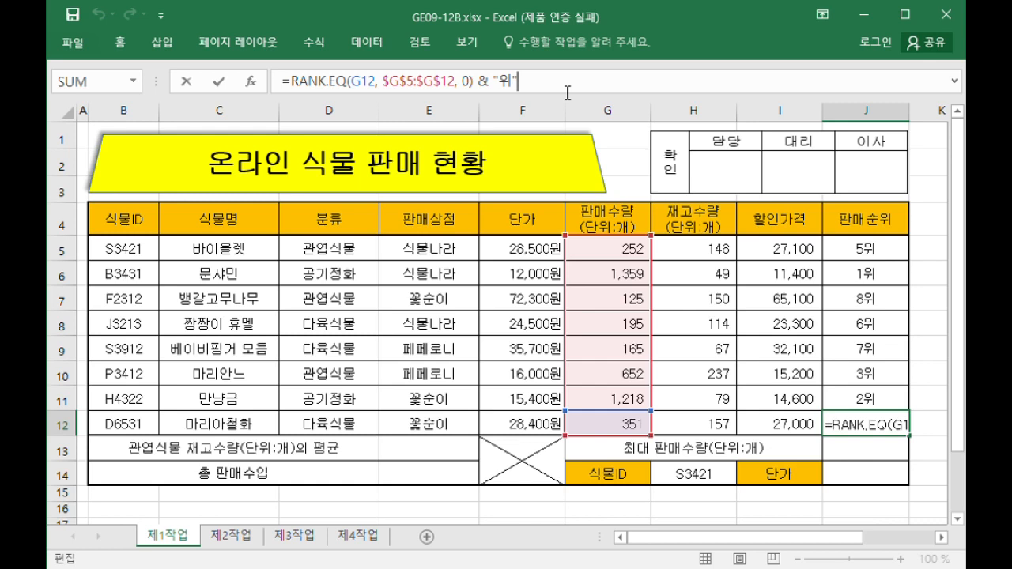
pyautogui.press('Return')
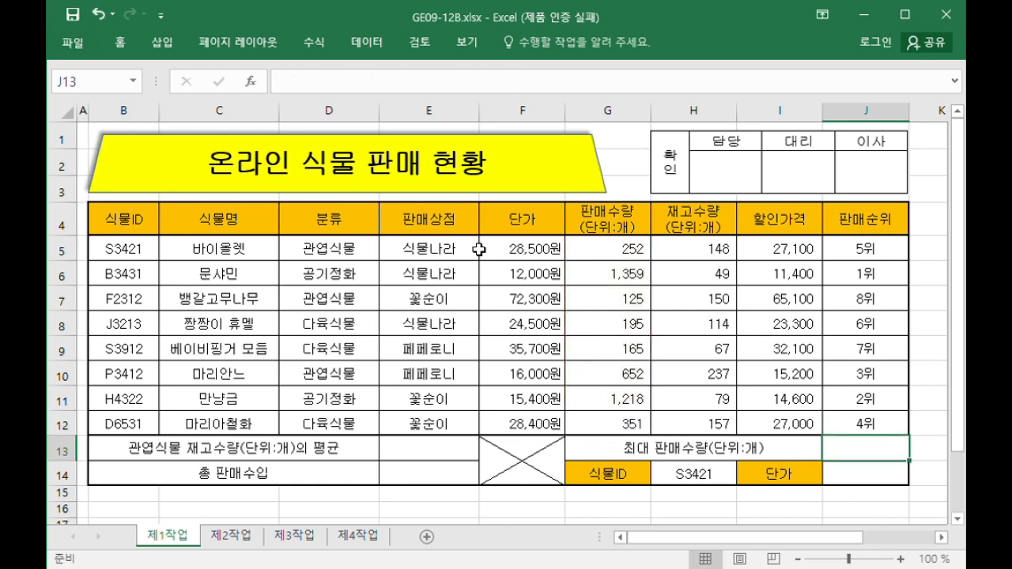
# Start the average stock formula in E13 as =sumif() / countif(), leaving both functions' arguments empty.
pyautogui.click(433, 447)
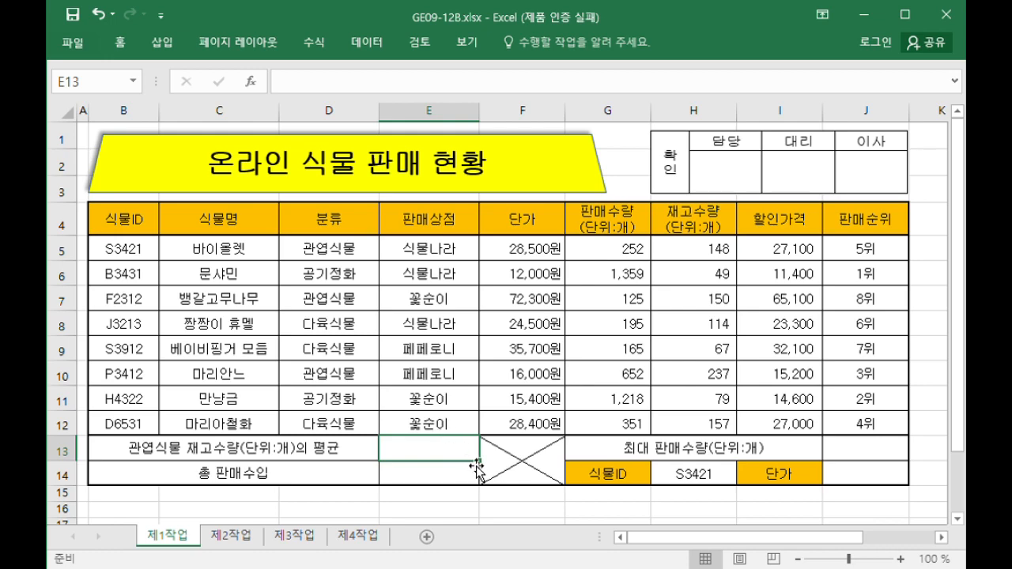
pyautogui.scroll(-2, 474, 467)
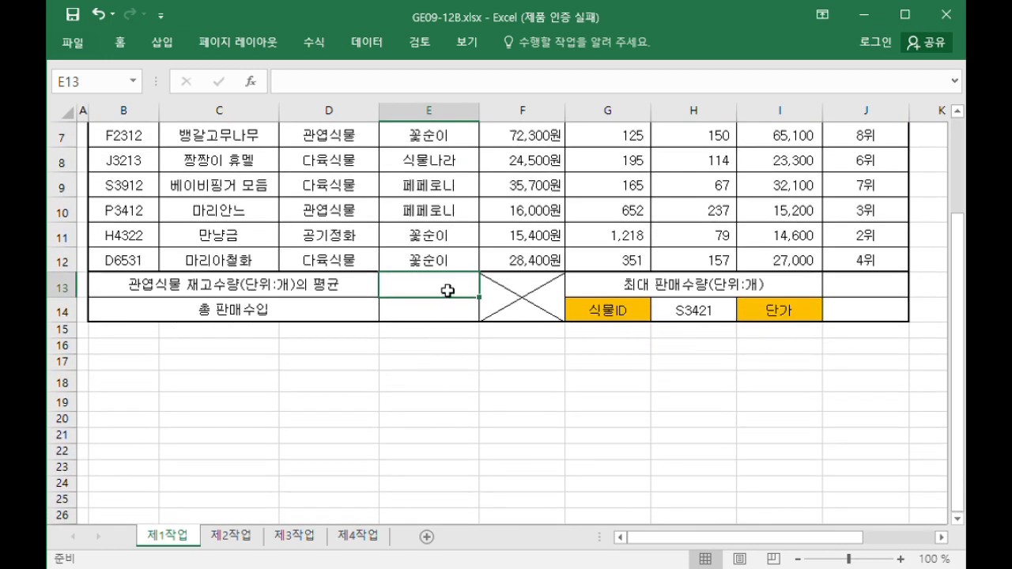
pyautogui.write('=')
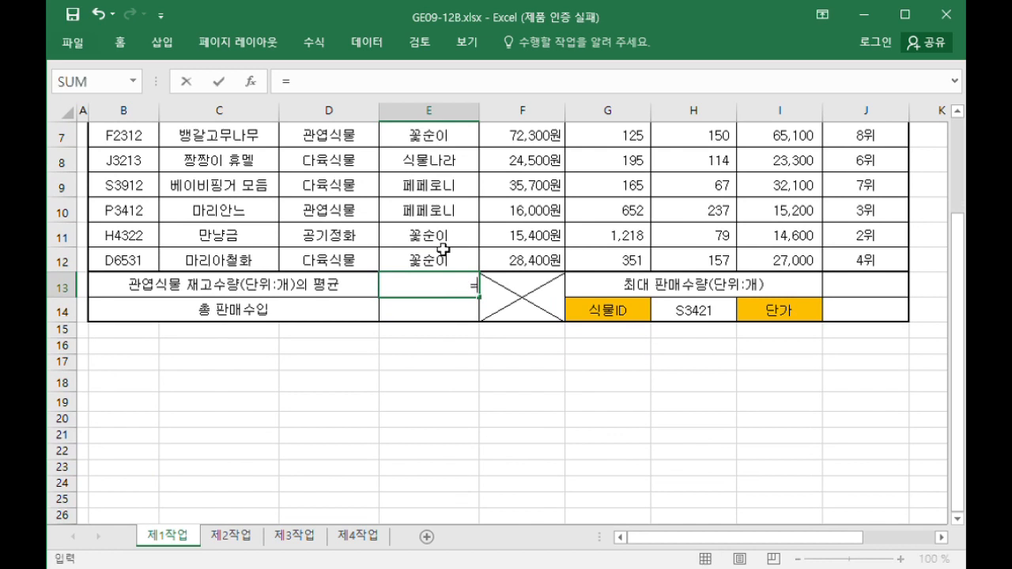
pyautogui.write('ㄴ')
pyautogui.press('BackSpace')
pyautogui.write('sumif() /')
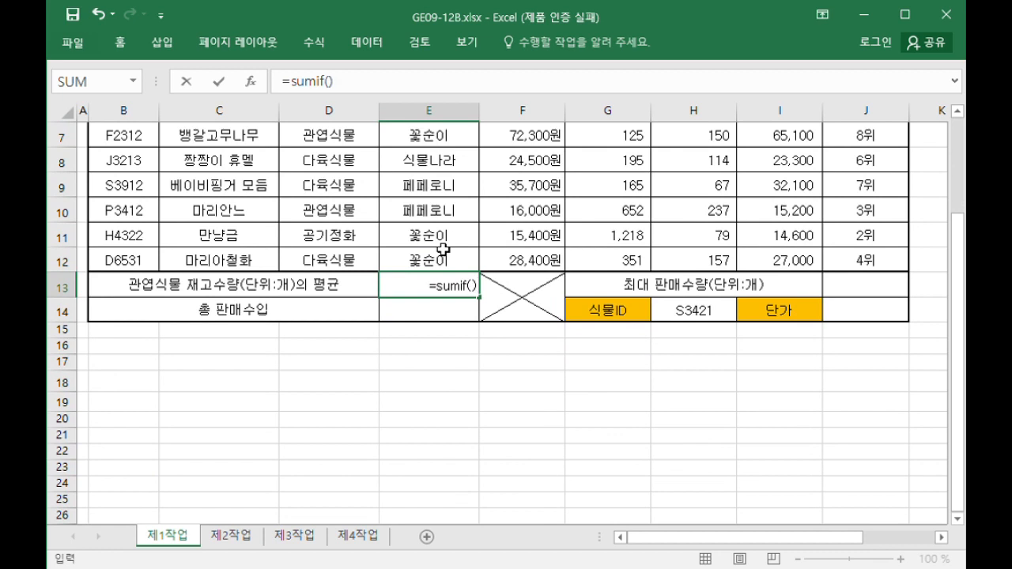
pyautogui.write(' countif()')
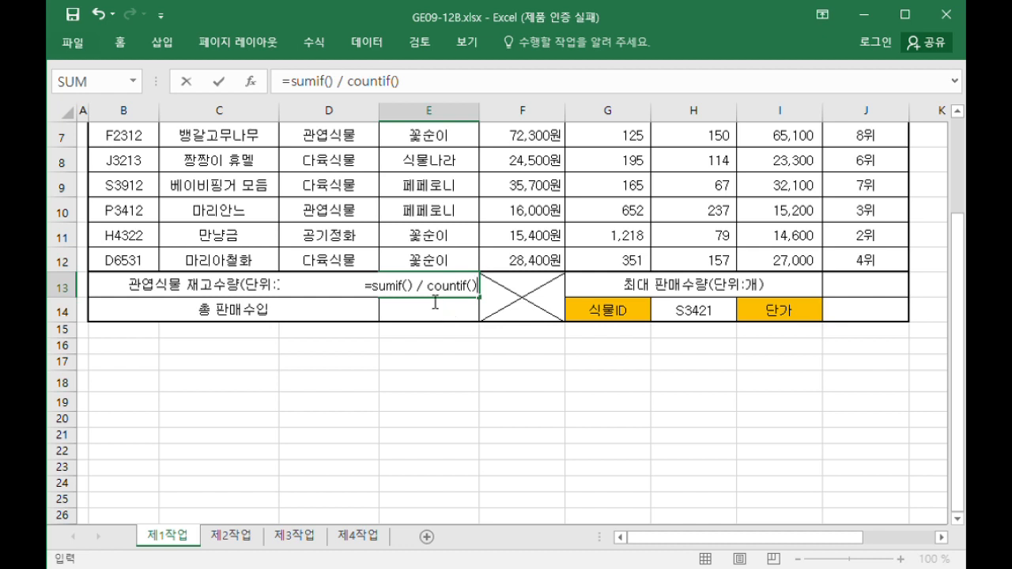
# Fill in the COUNTIF arguments in E13 with the 분류 range D5:D12 and the criterion "관엽식물".
pyautogui.click(475, 290)
pyautogui.scroll(2, 387, 308)
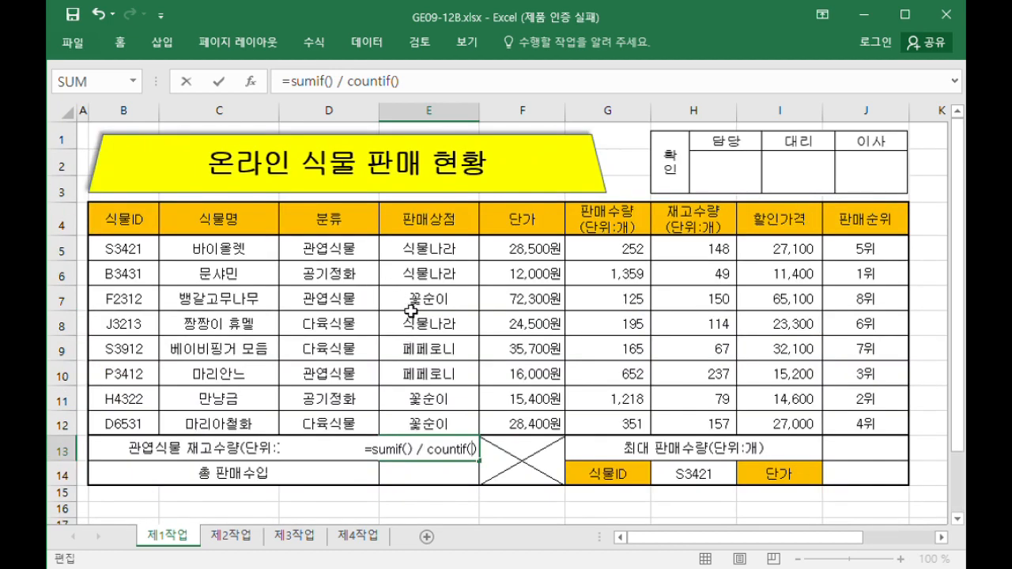
pyautogui.moveTo(314, 250); pyautogui.dragTo(315, 423)
pyautogui.write(', ')
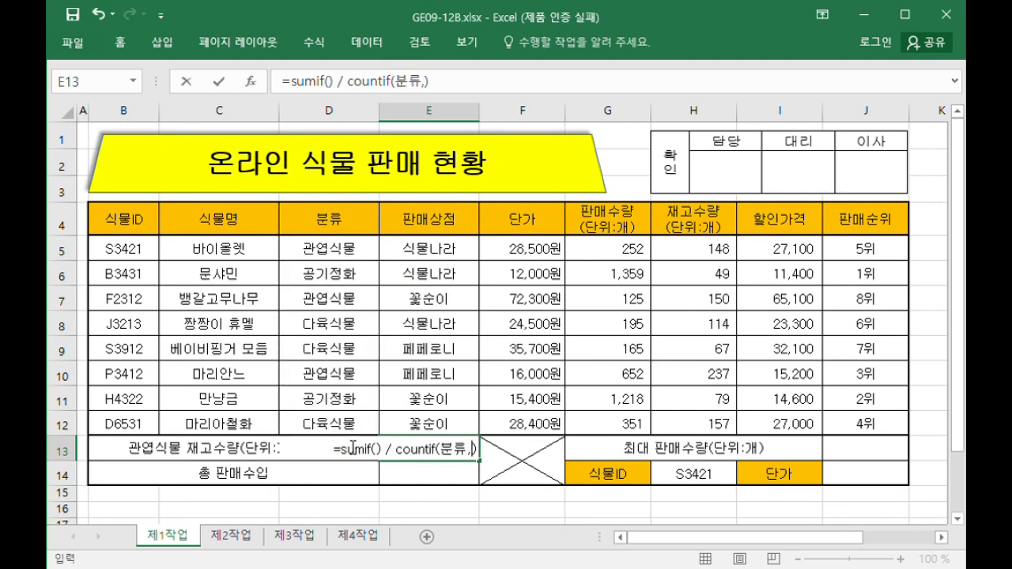
pyautogui.write('"관엽식')
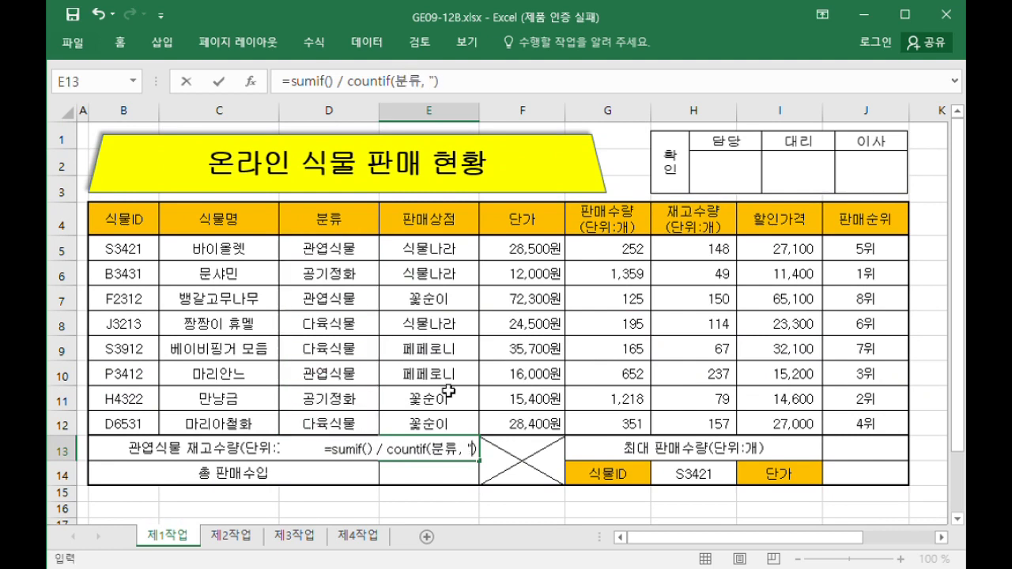
pyautogui.write('물"')
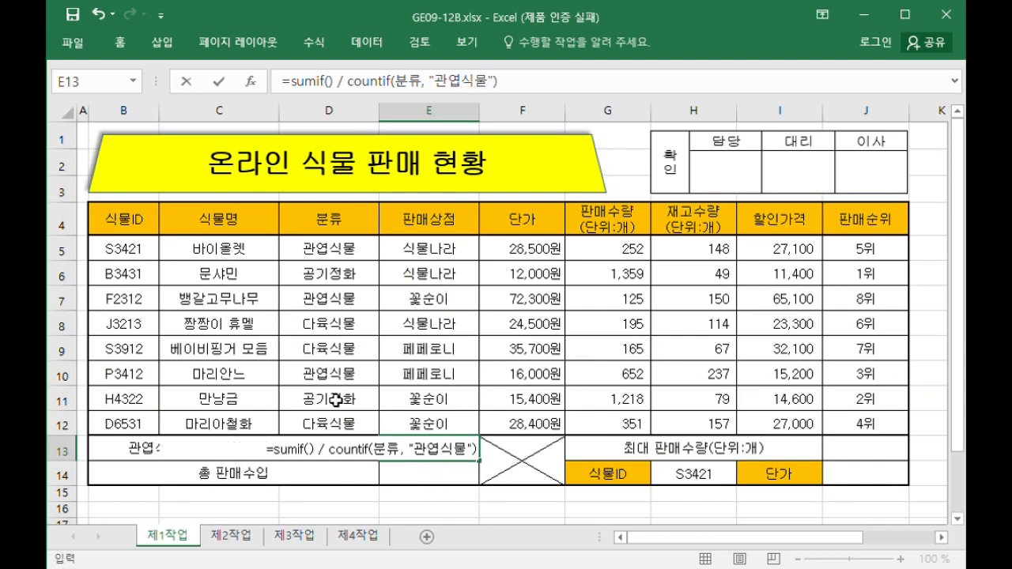
pyautogui.moveTo(329, 461); pyautogui.dragTo(500, 461)
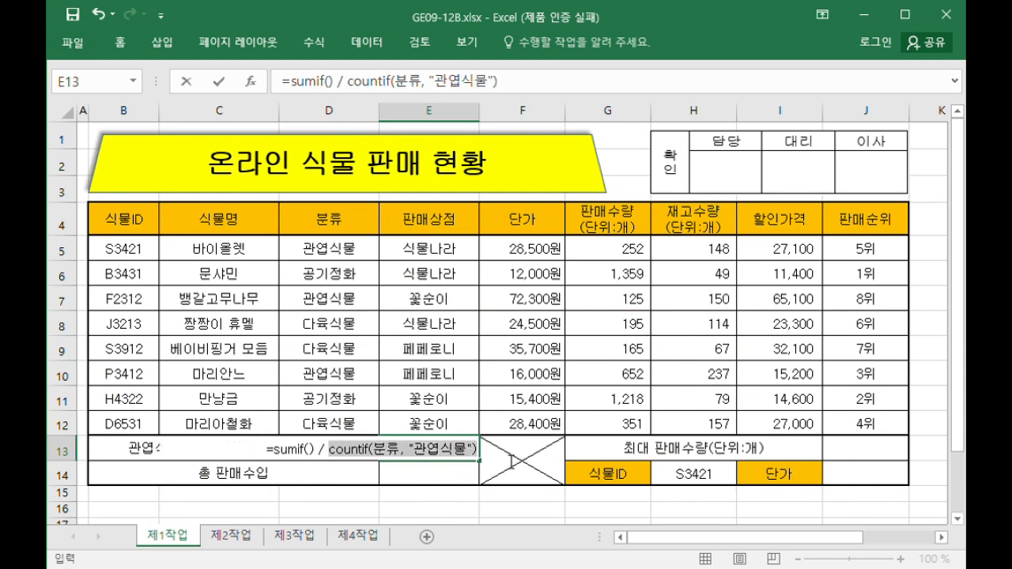
pyautogui.click(387, 449)
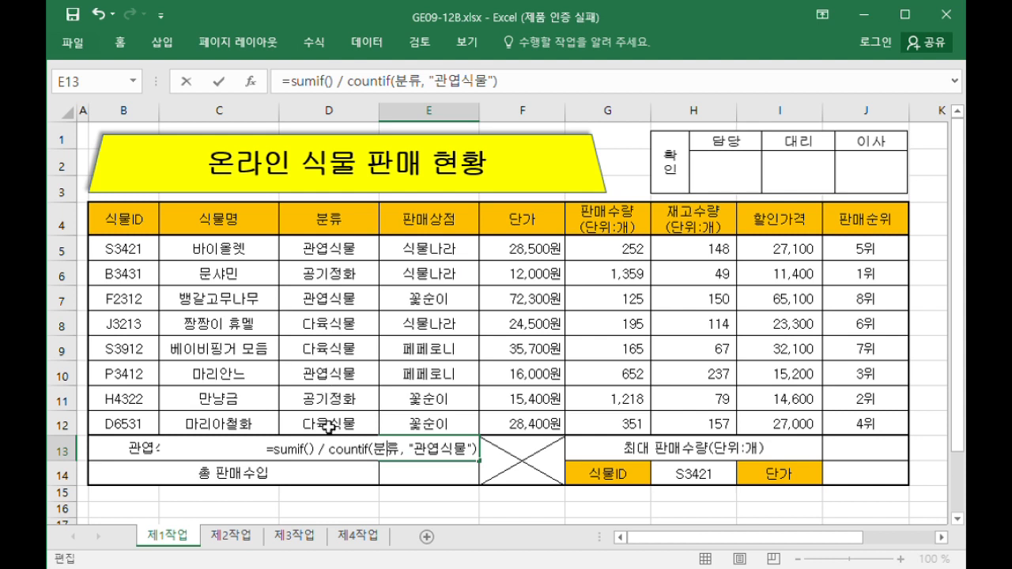
# Give the SUMIF in E13 the 분류 range D5:D12 and the criterion "관엽식물".
pyautogui.click(330, 82)
pyautogui.moveTo(351, 257); pyautogui.dragTo(340, 422)
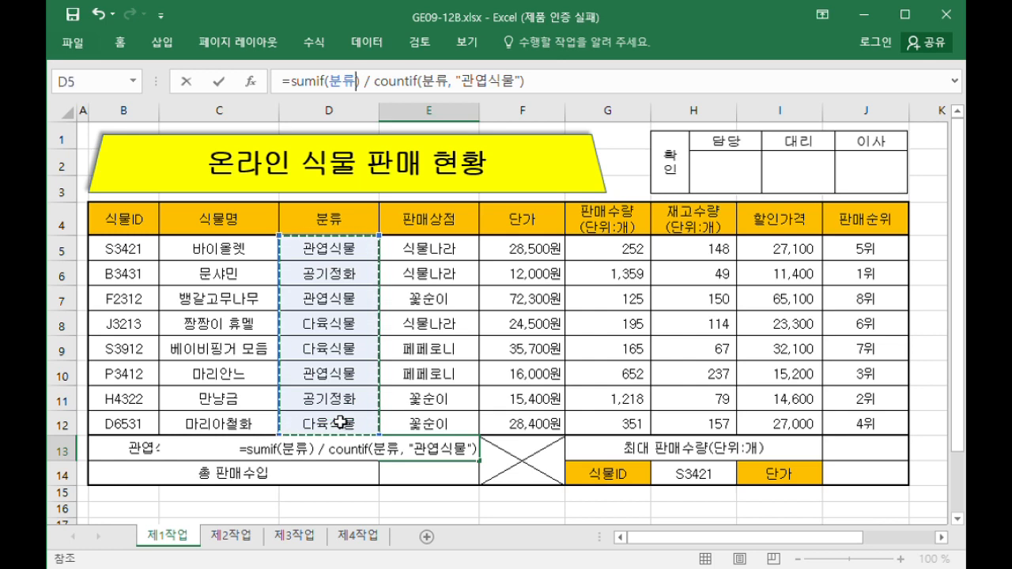
pyautogui.write(', ')
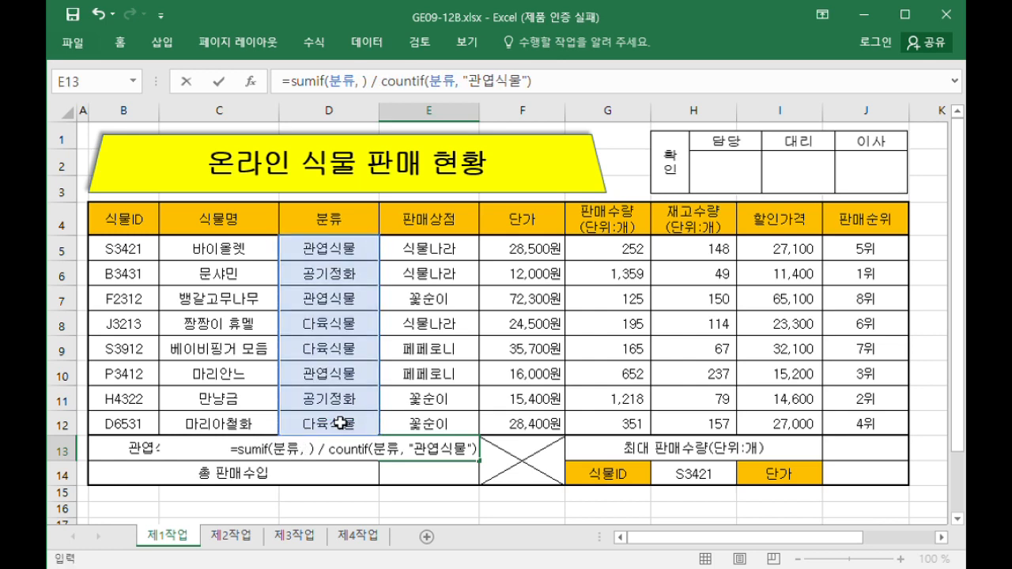
pyautogui.write('"rhks')
pyautogui.press('BackSpace')
pyautogui.press('BackSpace')
pyautogui.press('BackSpace')
pyautogui.press('BackSpace')
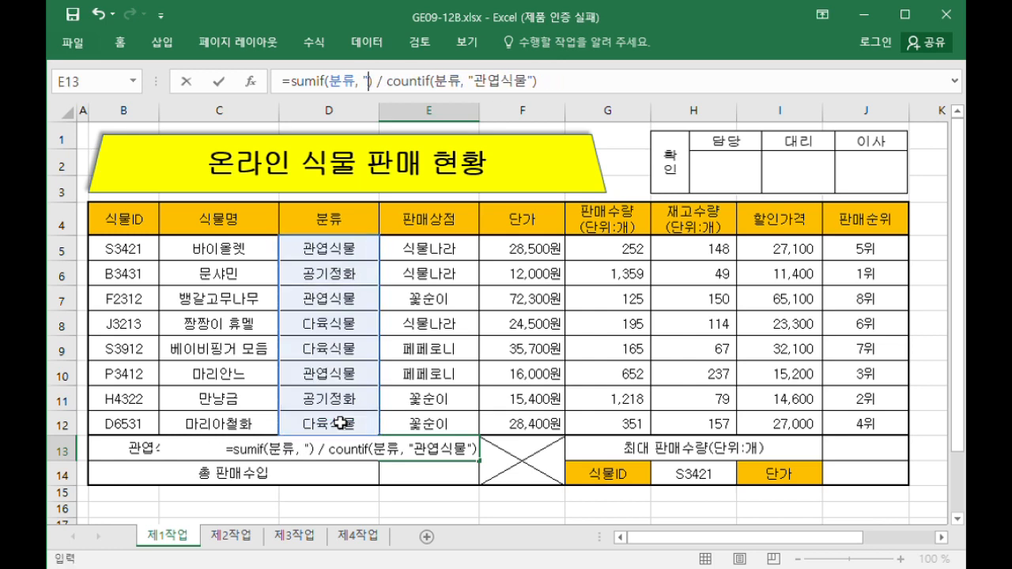
pyautogui.write('관엽시')
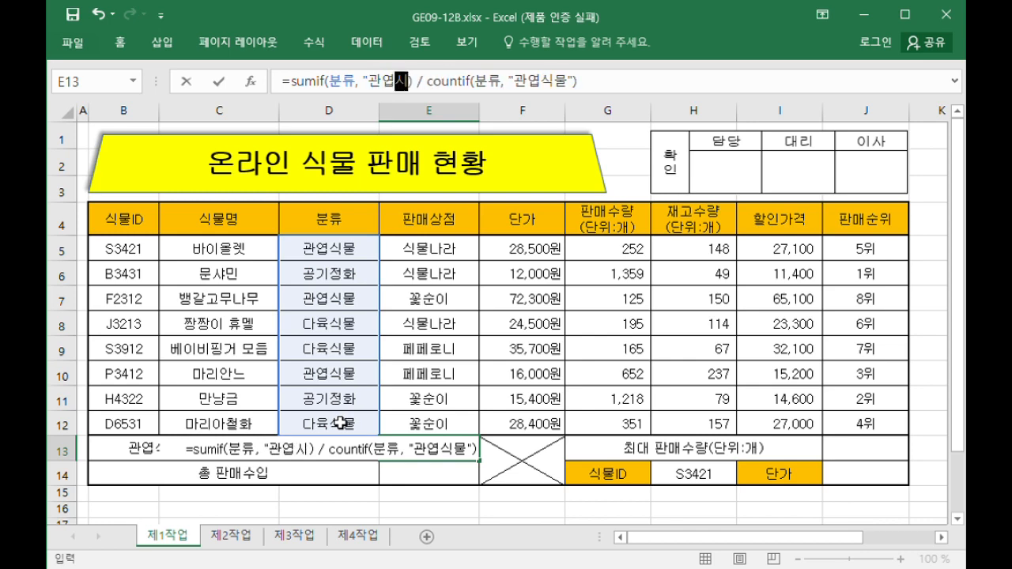
pyautogui.write('식물"')
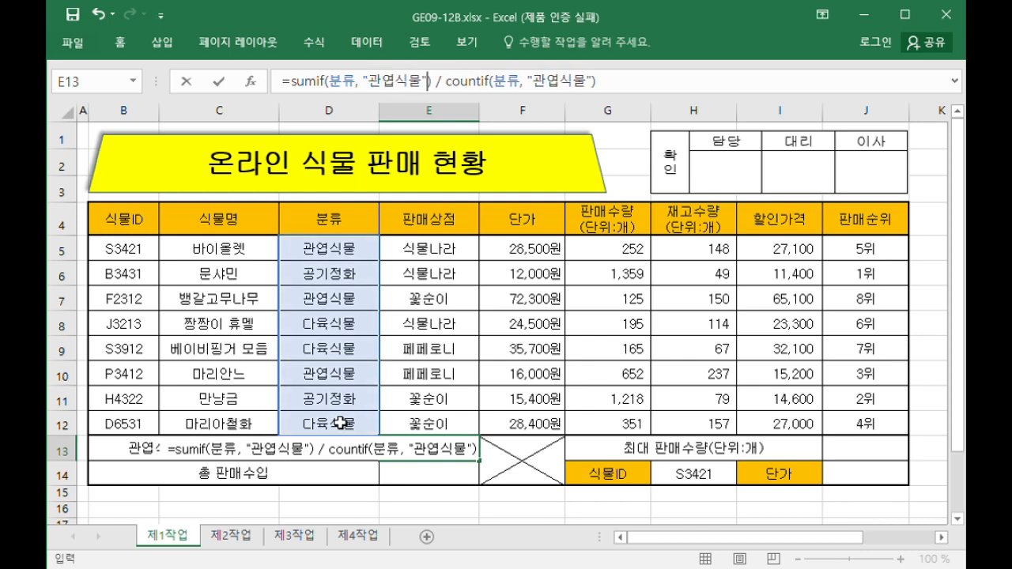
# Add the stock quantities H5:H12 as the SUMIF sum range and complete the formula in E13.
pyautogui.write(',')
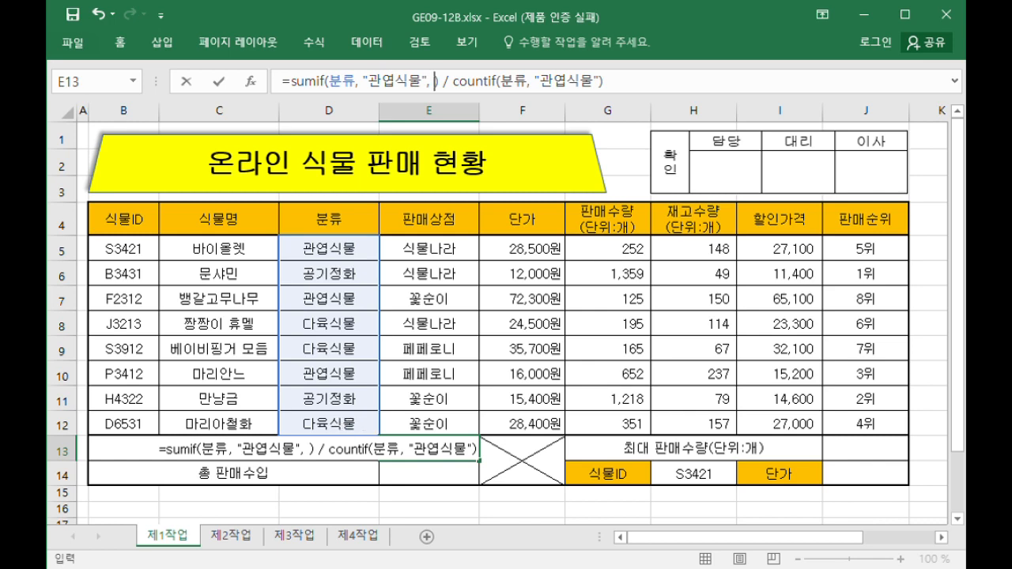
pyautogui.moveTo(690, 261); pyautogui.dragTo(715, 425)
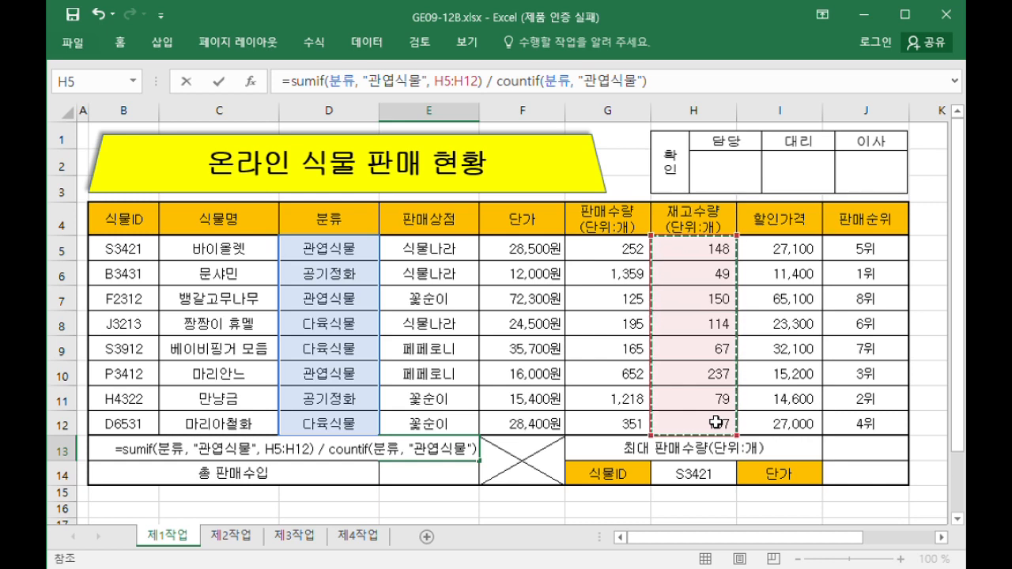
pyautogui.click(699, 89)
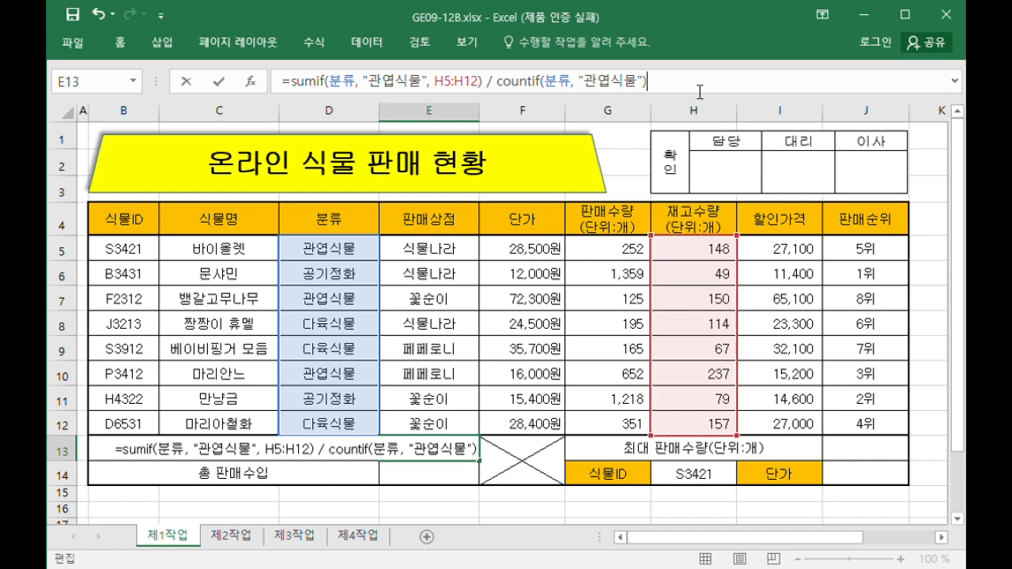
pyautogui.press('Return')
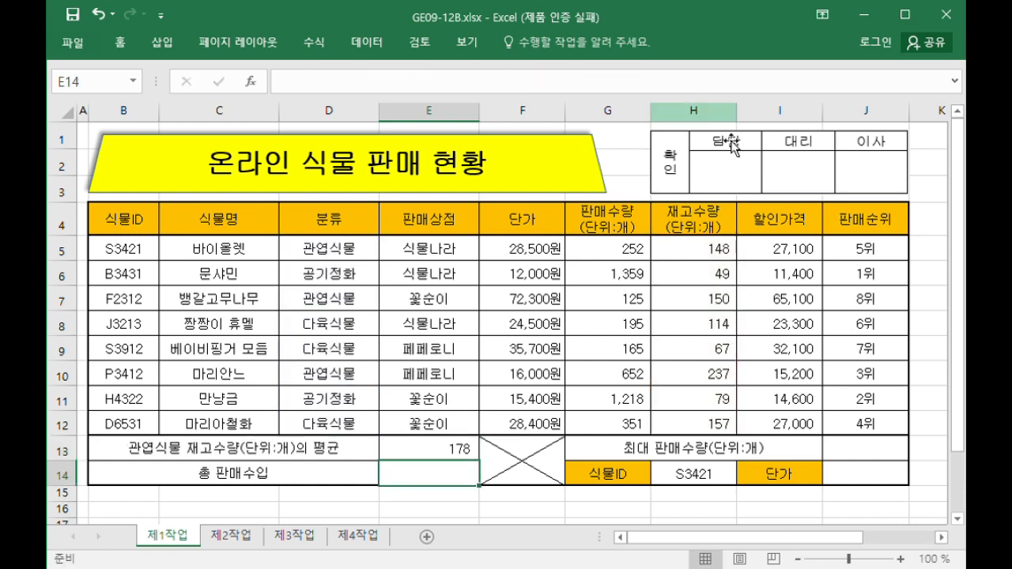
# Review the ranges and criteria used by the average stock formula in E13.
pyautogui.click(433, 454)
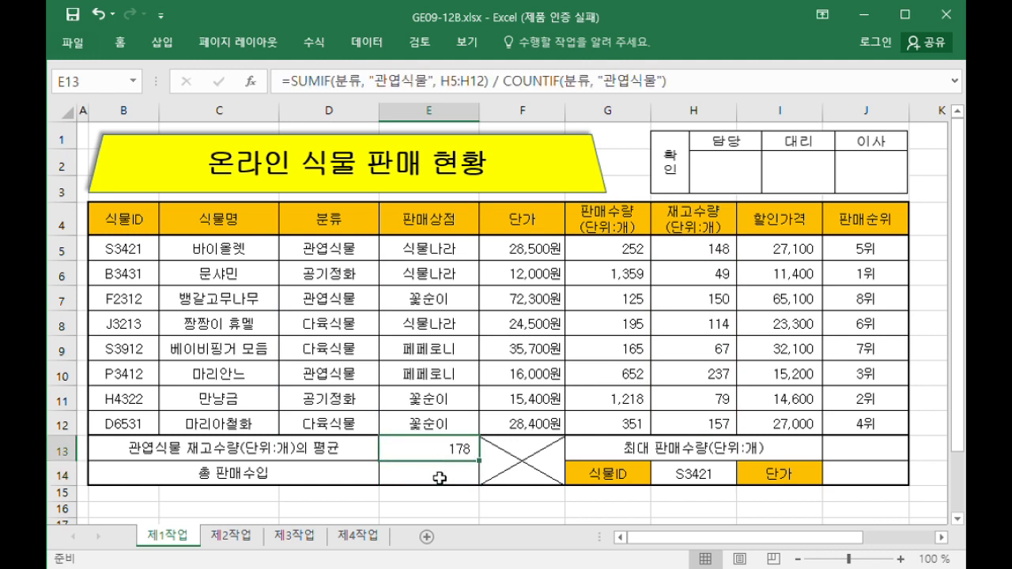
pyautogui.doubleClick(454, 451)
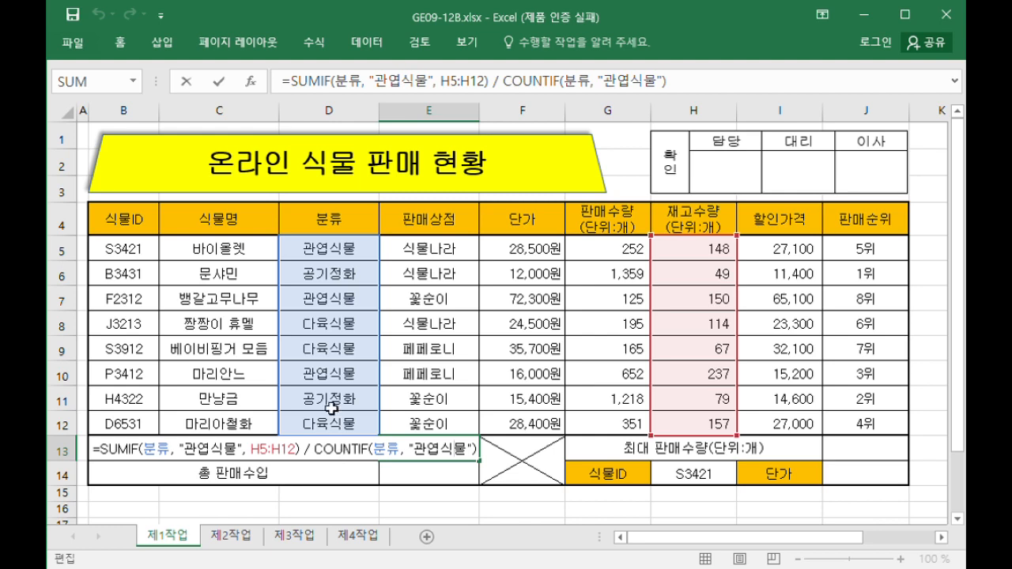
pyautogui.hotkey('ctrl', 'Return')
# Start the total sales revenue formula in E14 with the SUMPRODUCT function, leaving its arguments open.
pyautogui.click(420, 477)
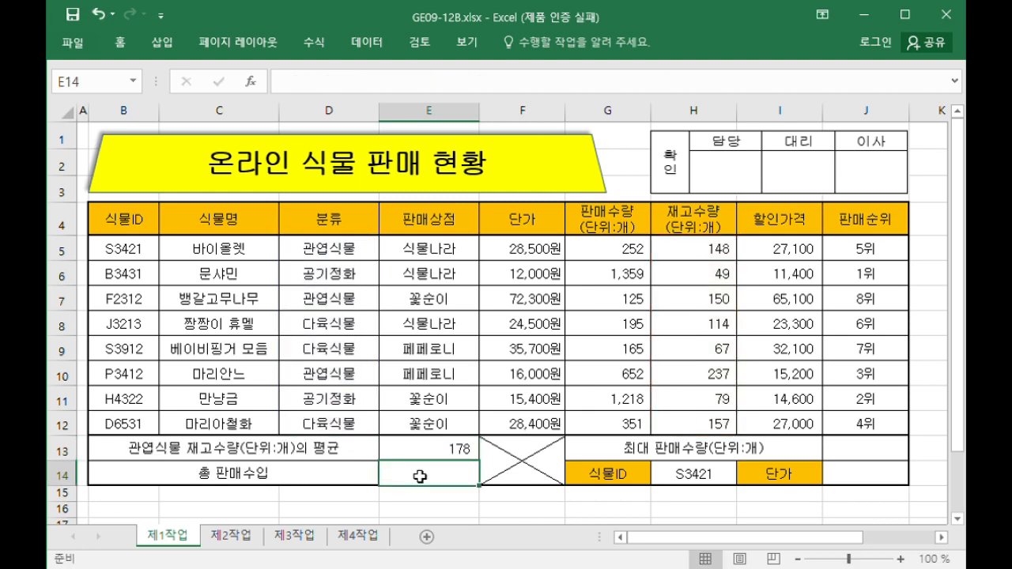
pyautogui.write('=')
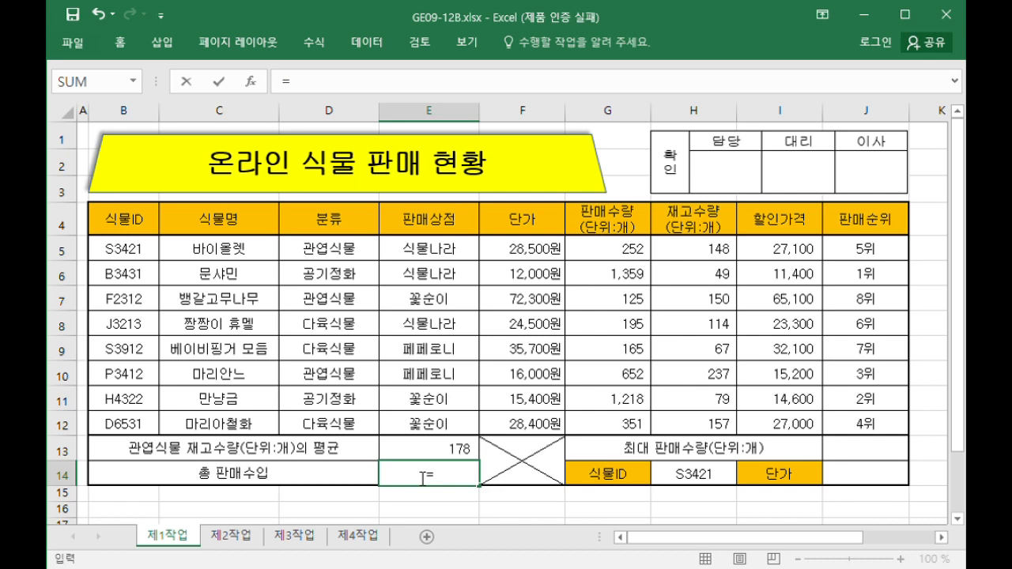
pyautogui.write('녀')
pyautogui.press('BackSpace')
pyautogui.press('BackSpace')
pyautogui.press('Hangul')
pyautogui.write('sumproduct(')
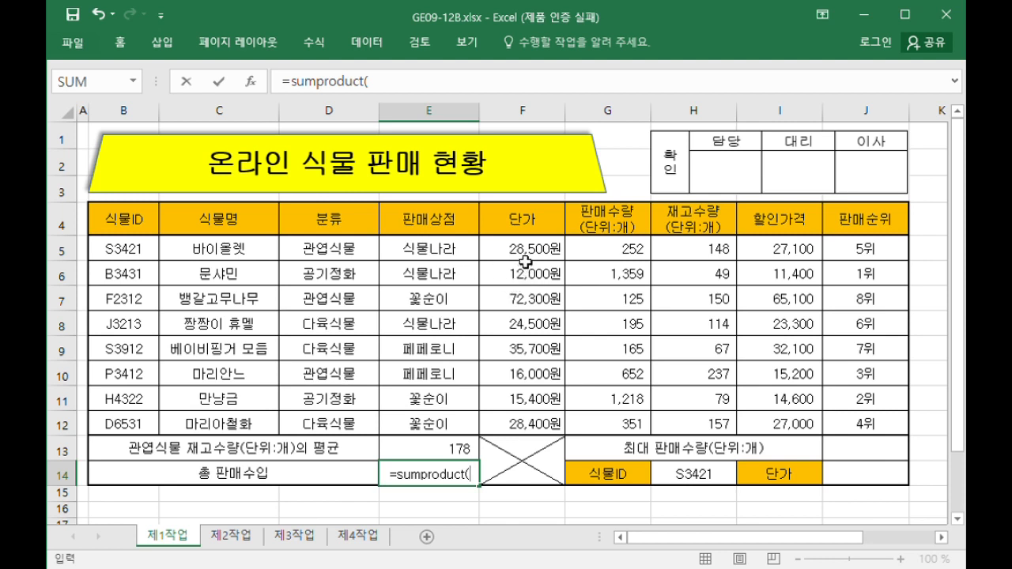
# Give the SUMPRODUCT in E14 the unit prices F5:F12 and sales quantities G5:G12, and complete the formula.
pyautogui.moveTo(528, 251); pyautogui.dragTo(530, 422)
pyautogui.write(',')
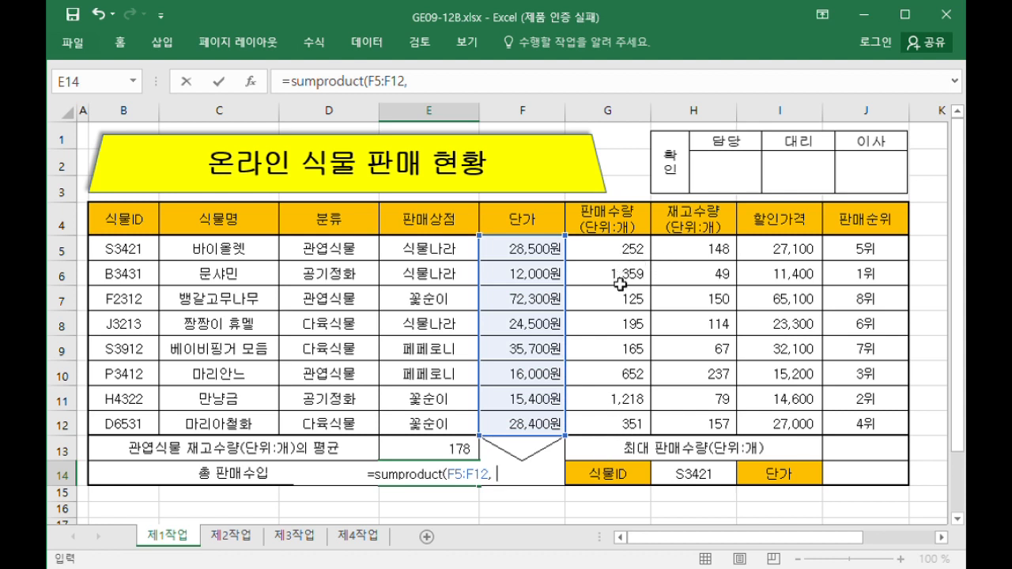
pyautogui.moveTo(621, 253); pyautogui.dragTo(628, 426)
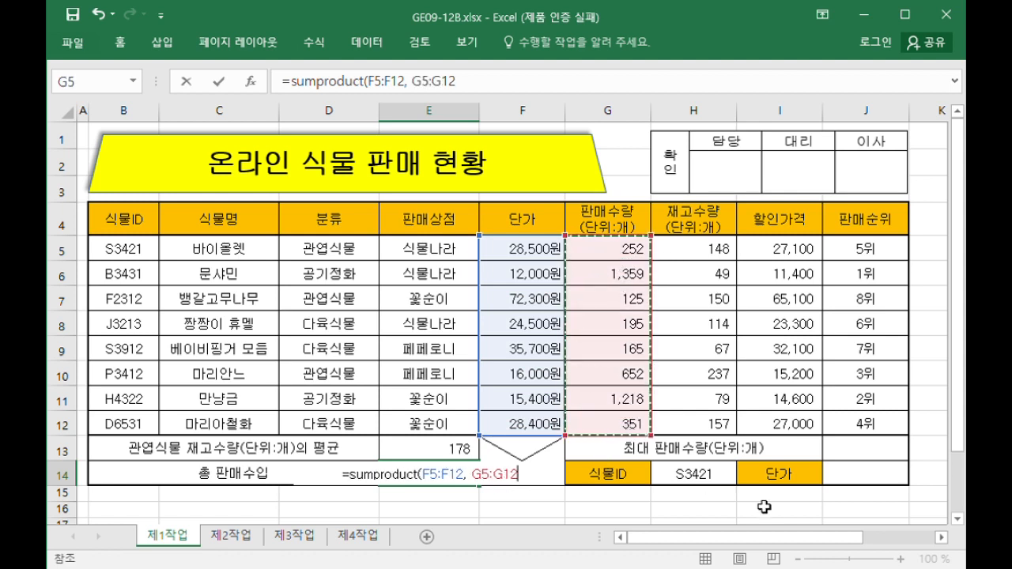
pyautogui.write(')')
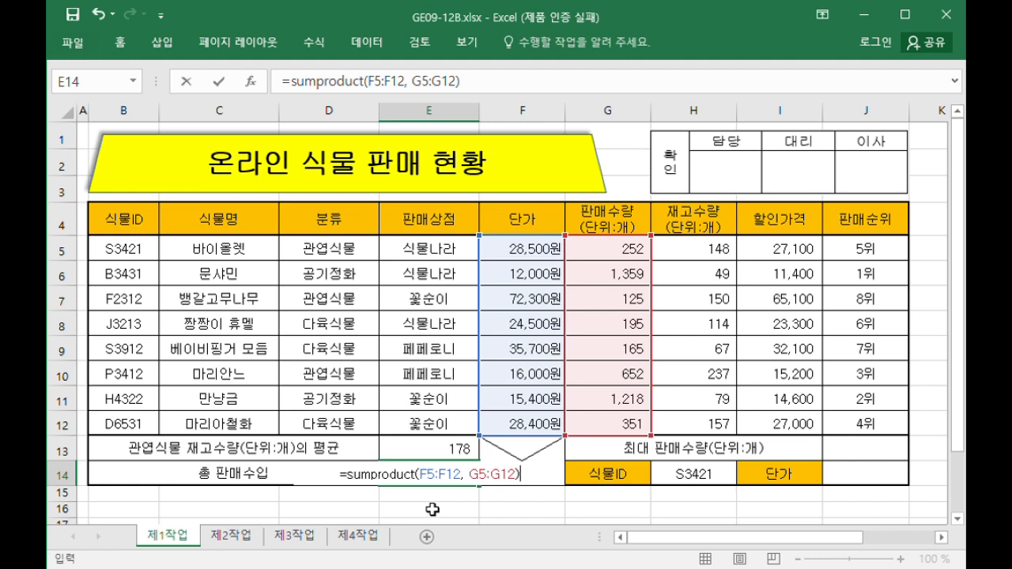
pyautogui.press('Return')
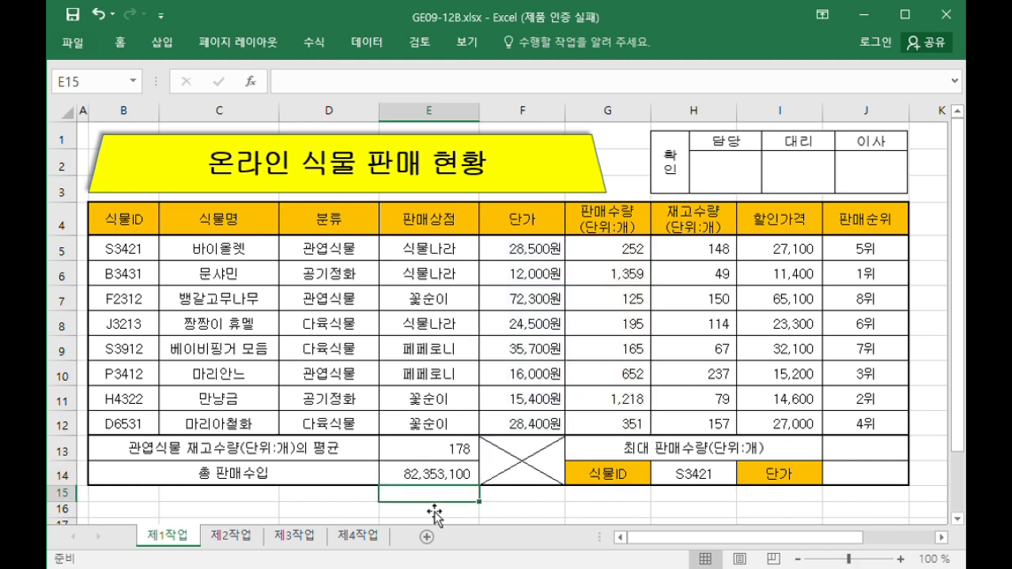
# Check the unit prices and sales quantities in rows 5 and 6 against the SUMPRODUCT formula in E14.
pyautogui.click(521, 253)
pyautogui.click(632, 249)
pyautogui.click(536, 277)
pyautogui.click(605, 275)
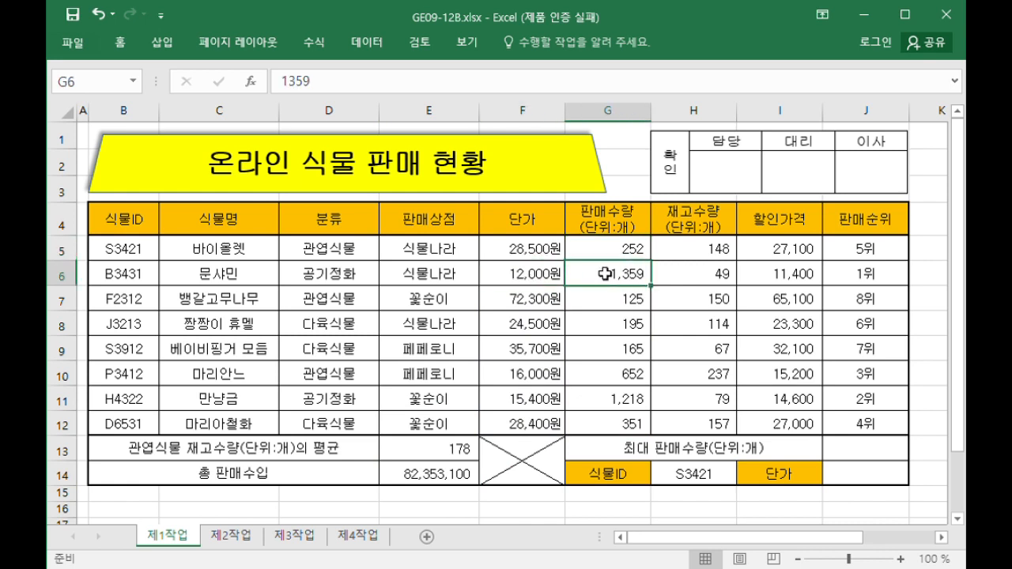
pyautogui.click(452, 477)
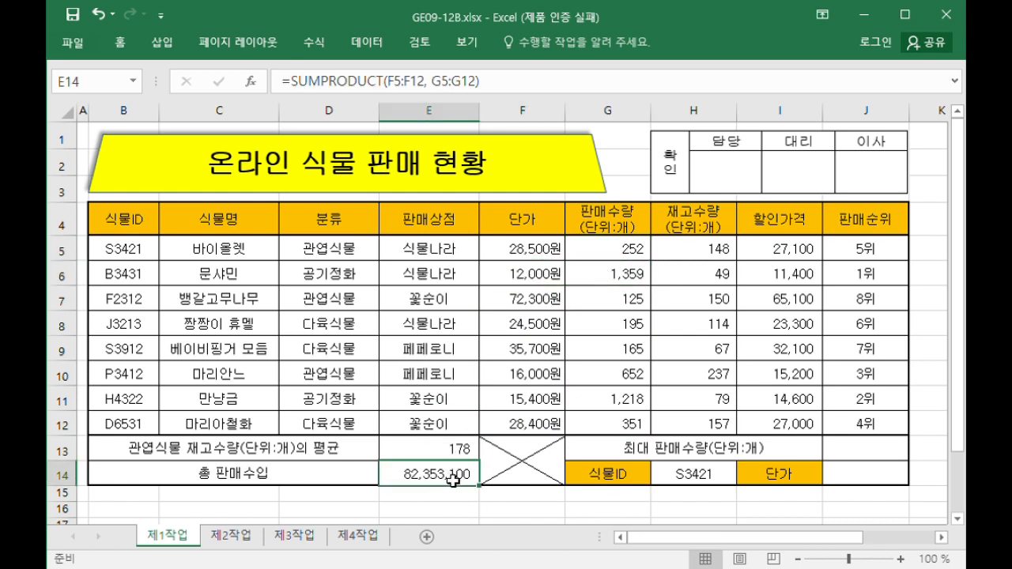
# Enter =max(G5:G12) in J13 to return the maximum sales quantity.
pyautogui.click(861, 452)
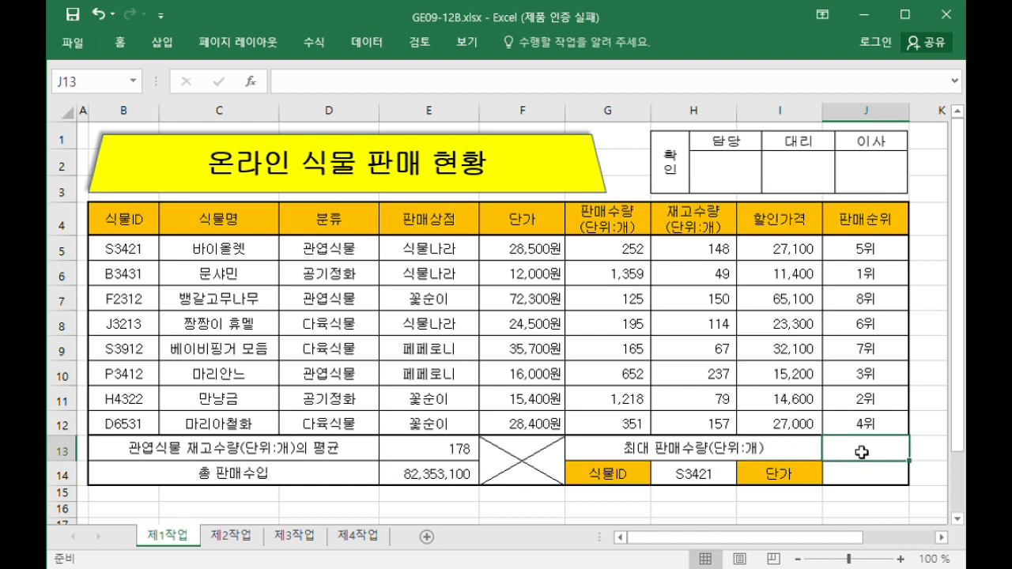
pyautogui.write('=')
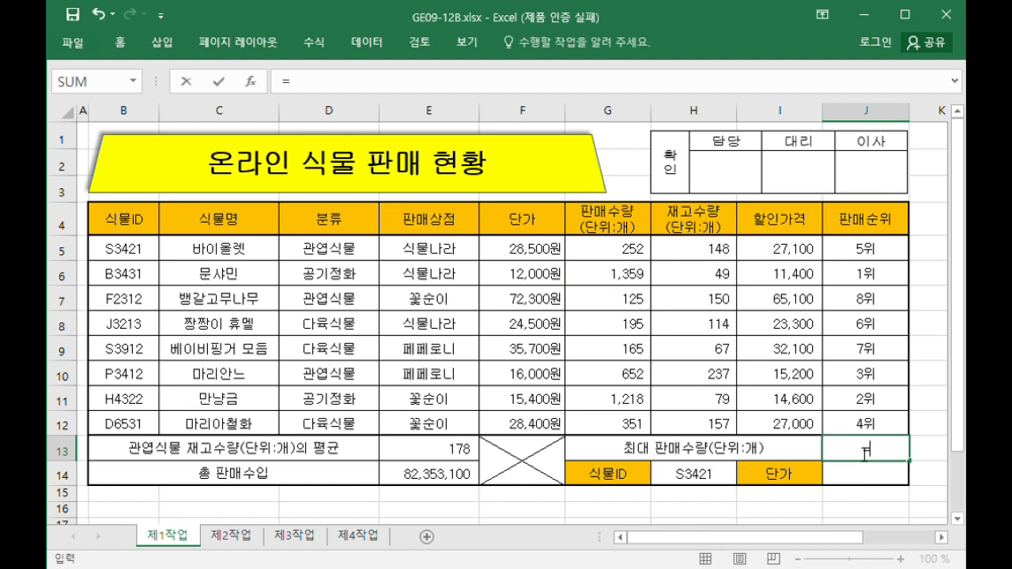
pyautogui.write('max(')
pyautogui.moveTo(615, 254); pyautogui.dragTo(616, 431)
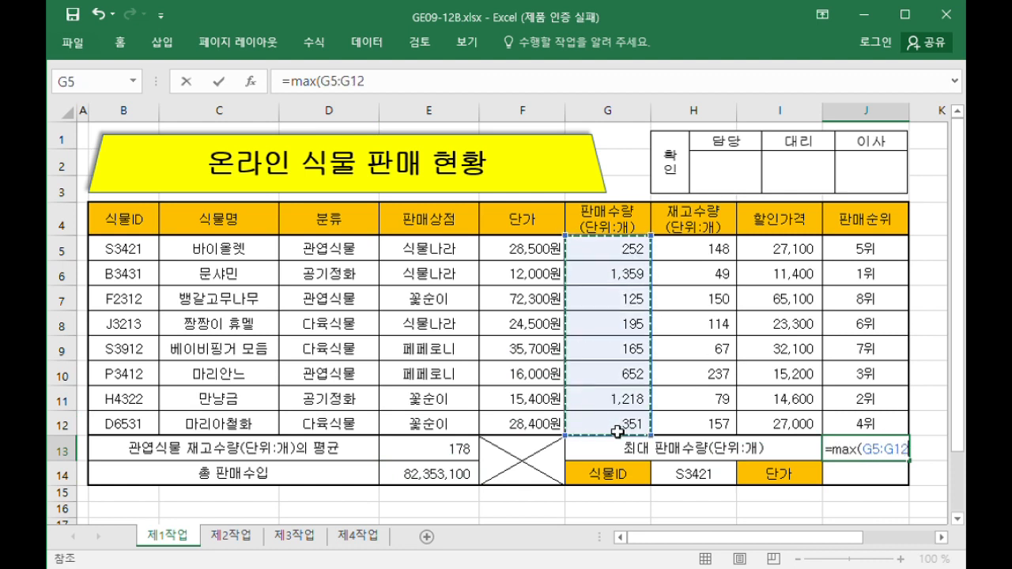
pyautogui.write(')')
pyautogui.press('Return')
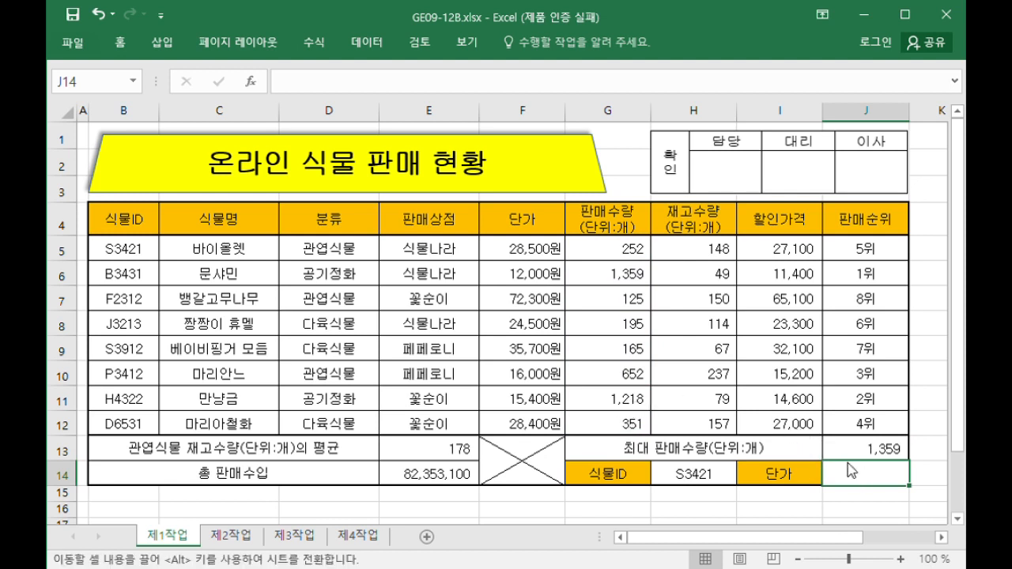
# Start a VLOOKUP formula in J14 with the plant ID in H14 as the lookup value.
pyautogui.moveTo(109, 261); pyautogui.dragTo(526, 423)
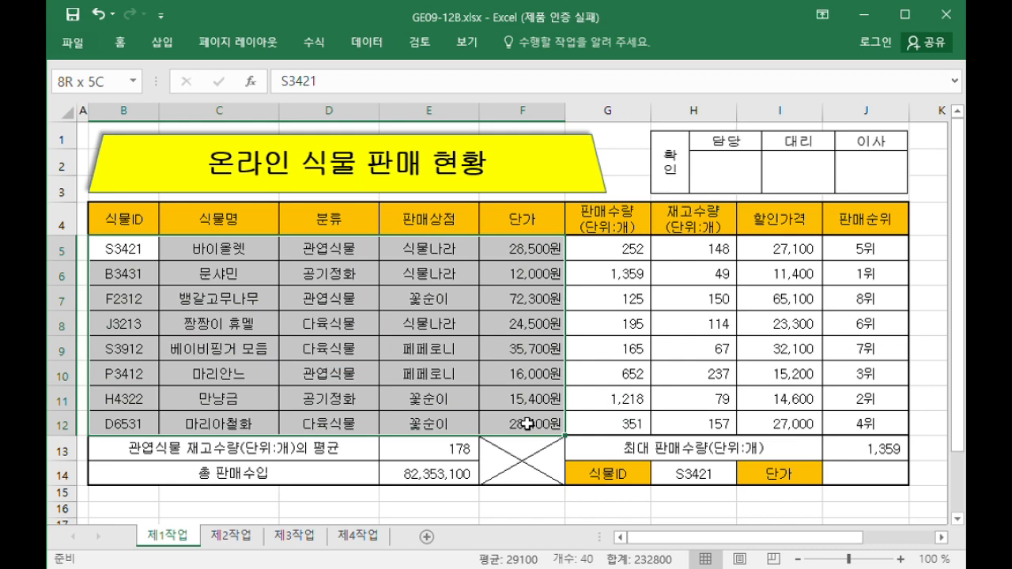
pyautogui.click(843, 474)
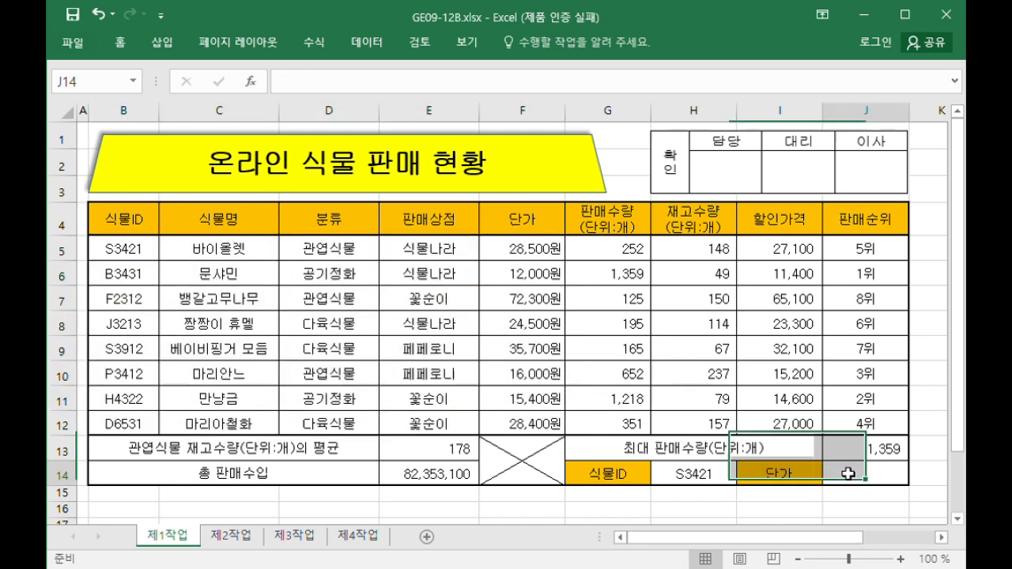
pyautogui.write('=vlo')
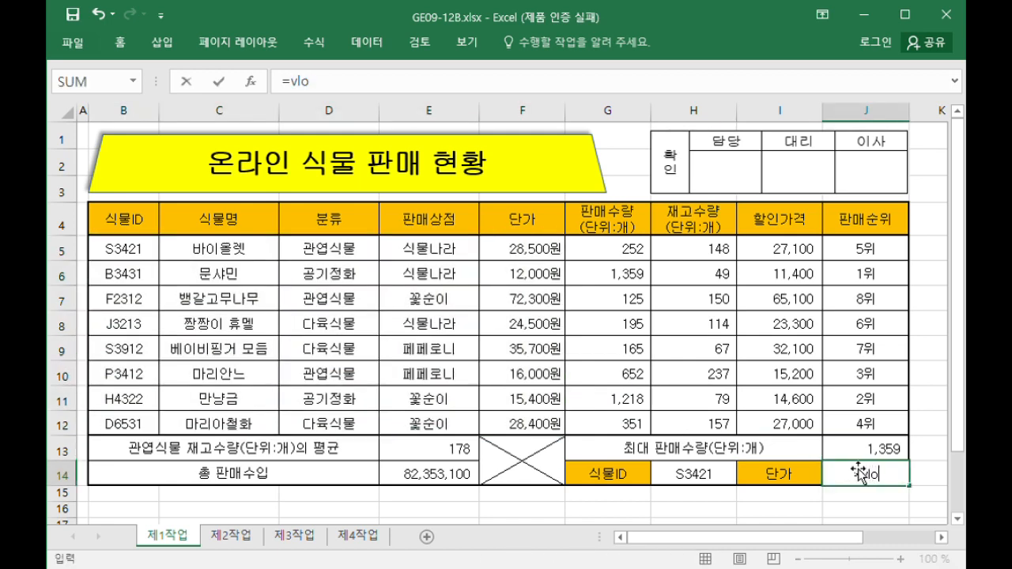
pyautogui.write('okup(')
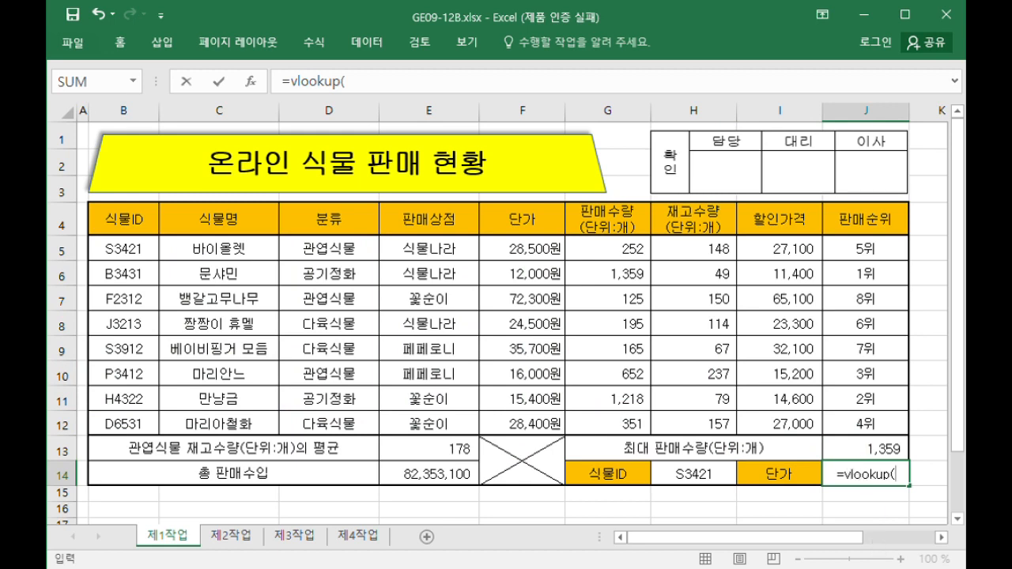
pyautogui.click(678, 475)
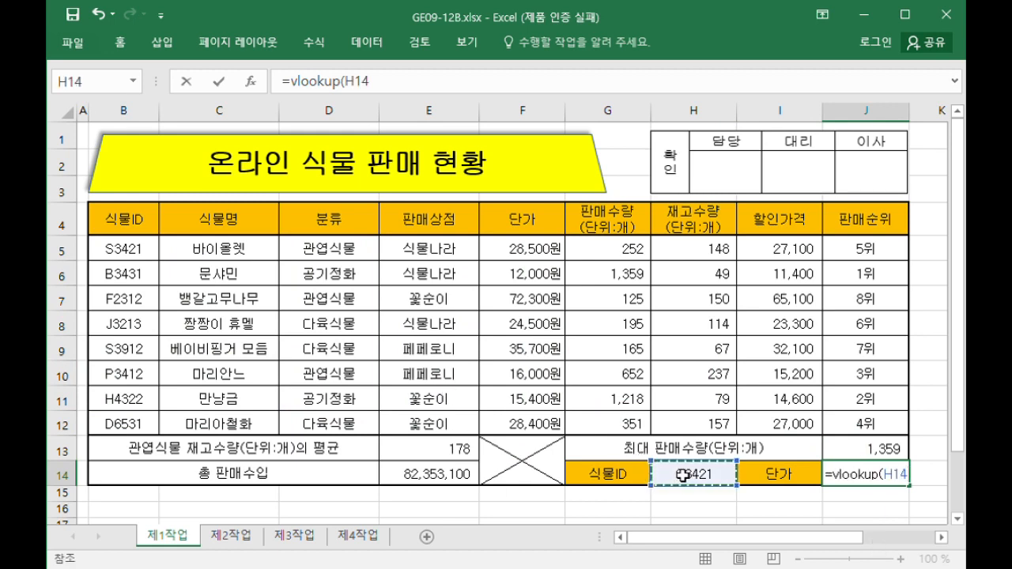
pyautogui.write(',')
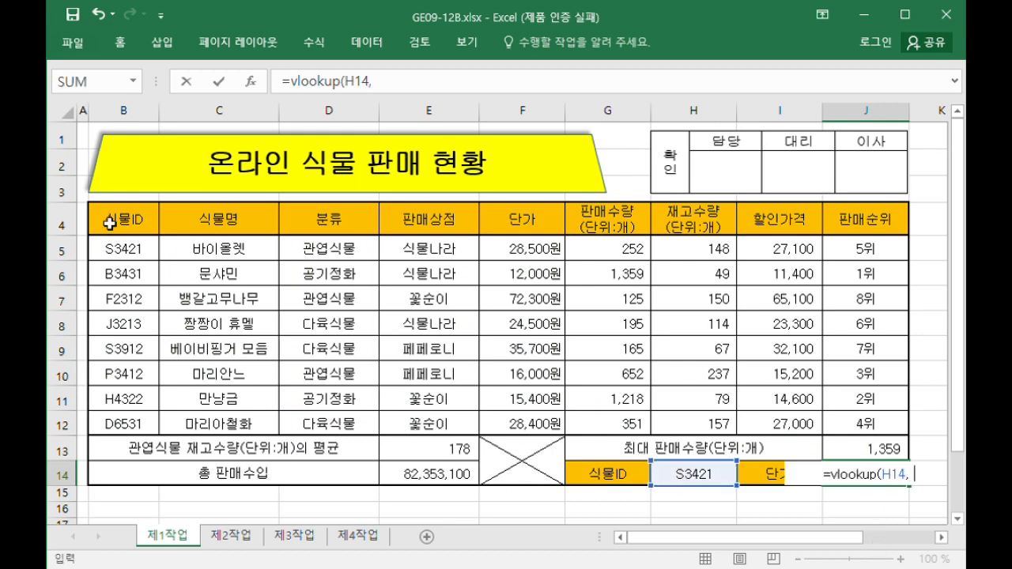
# Complete the VLOOKUP in J14 with table range B4:F12, column number 5 and exact match FALSE.
pyautogui.moveTo(110, 224); pyautogui.dragTo(544, 427)
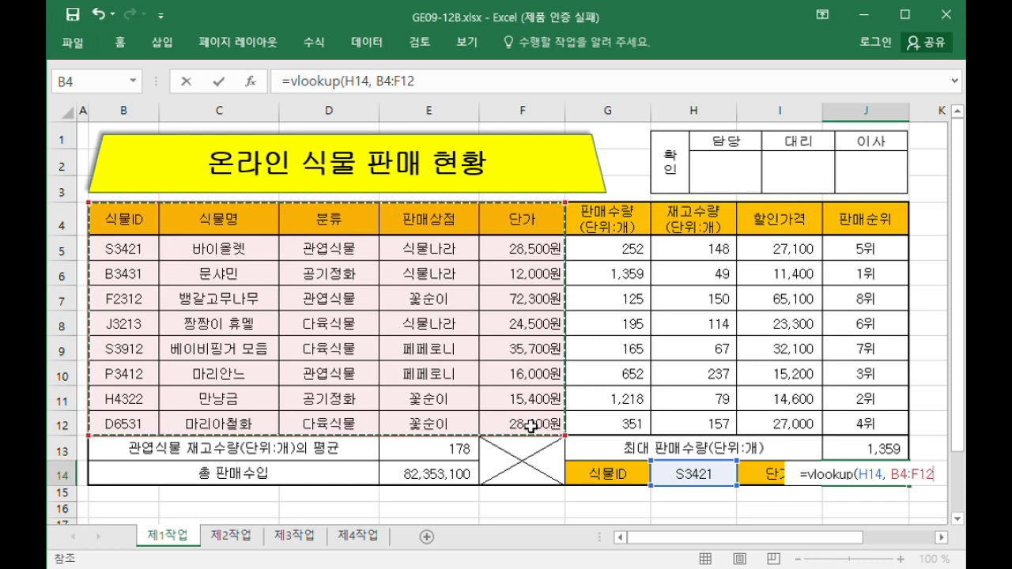
pyautogui.write(',')
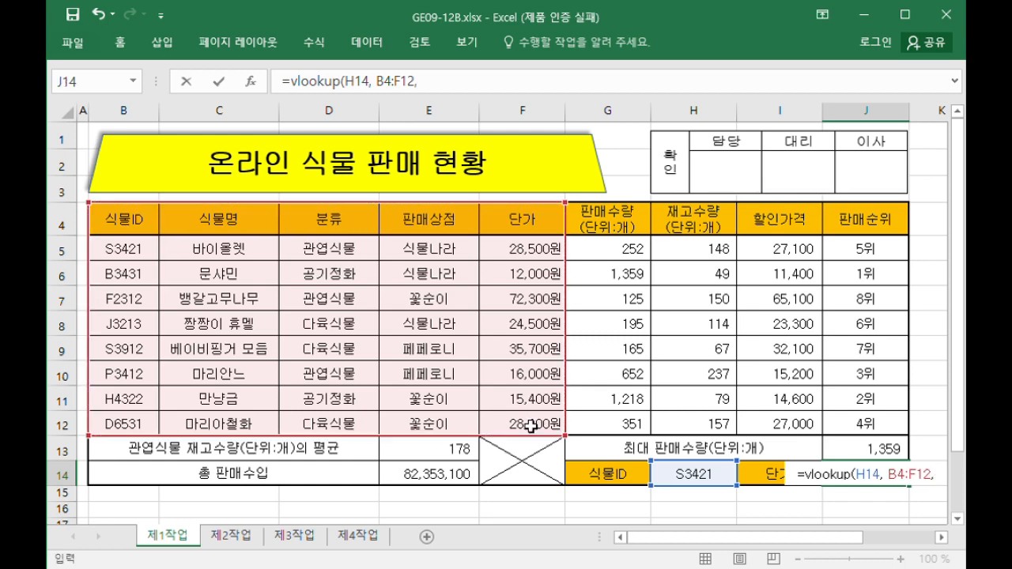
pyautogui.write(' 5')
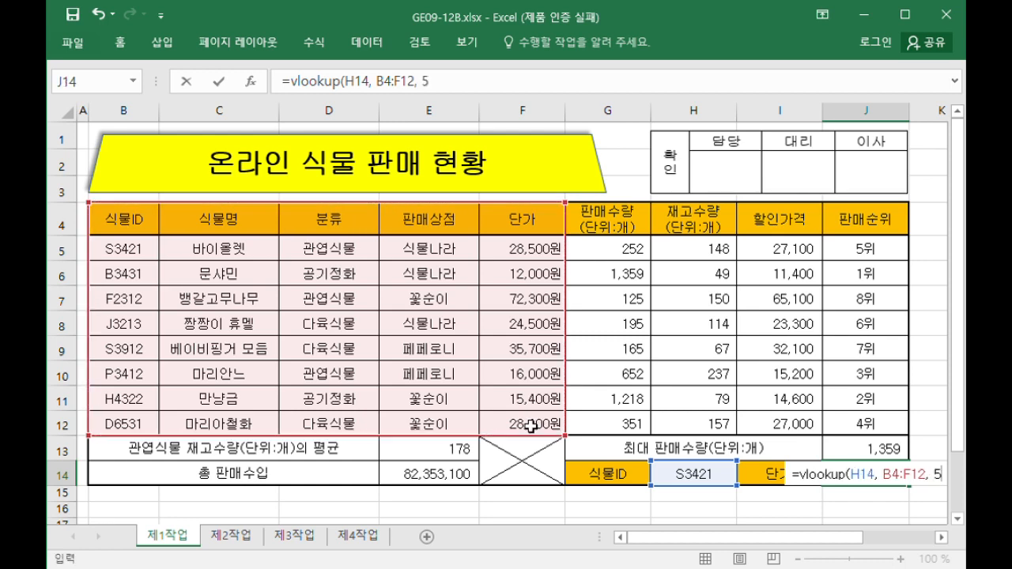
pyautogui.write(',')
pyautogui.write(' false)')
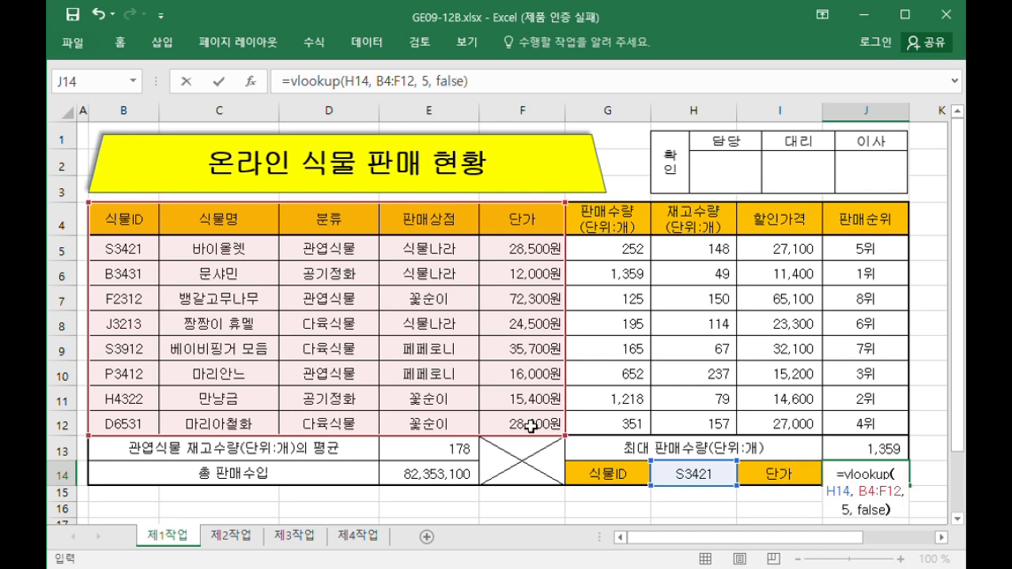
pyautogui.press('Return')
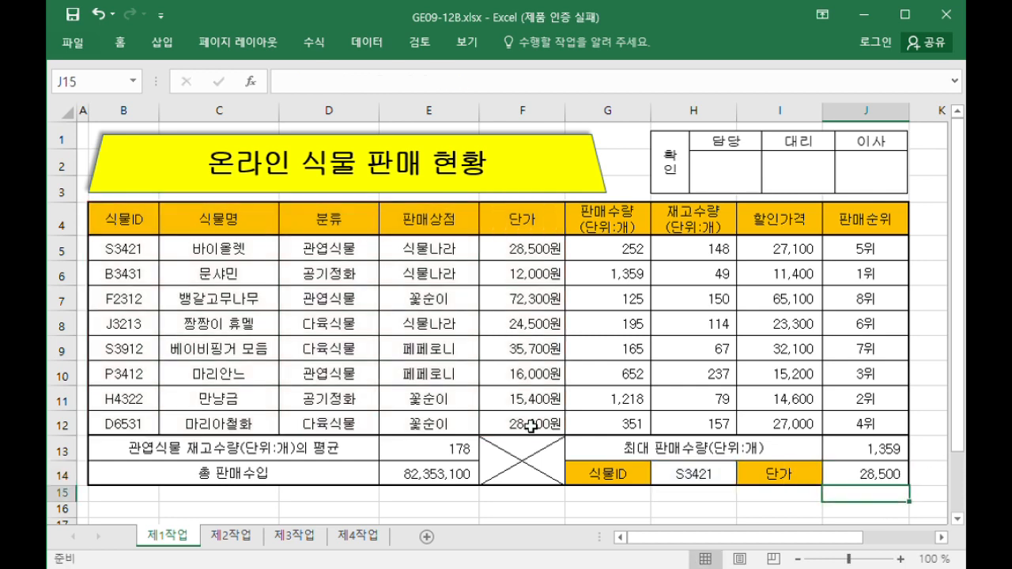
# Review the lookup value and table range of the VLOOKUP formula in J14.
pyautogui.click(872, 475)
pyautogui.click(524, 82)
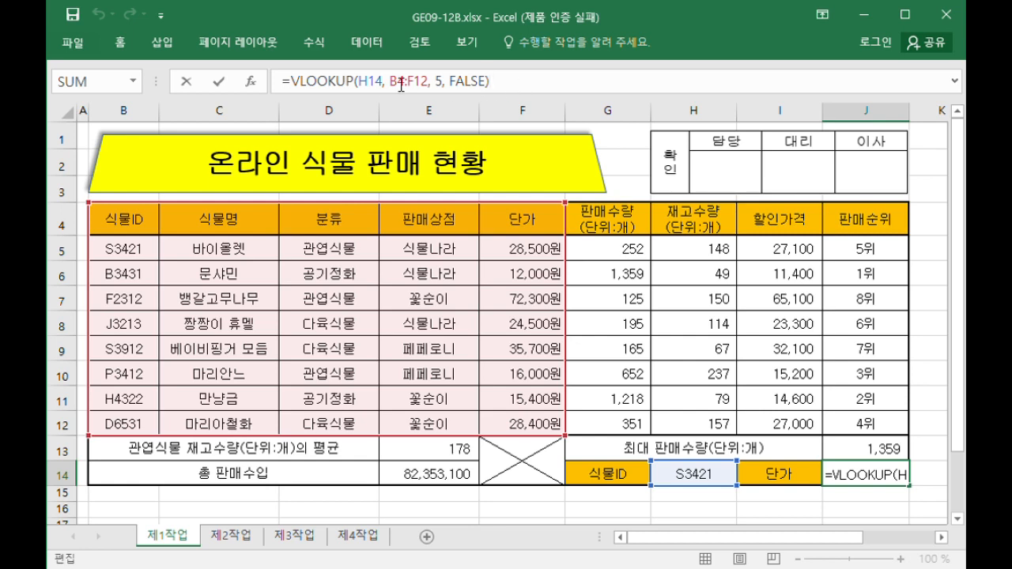
pyautogui.click(377, 87)
pyautogui.hotkey('ctrl', 'Return')
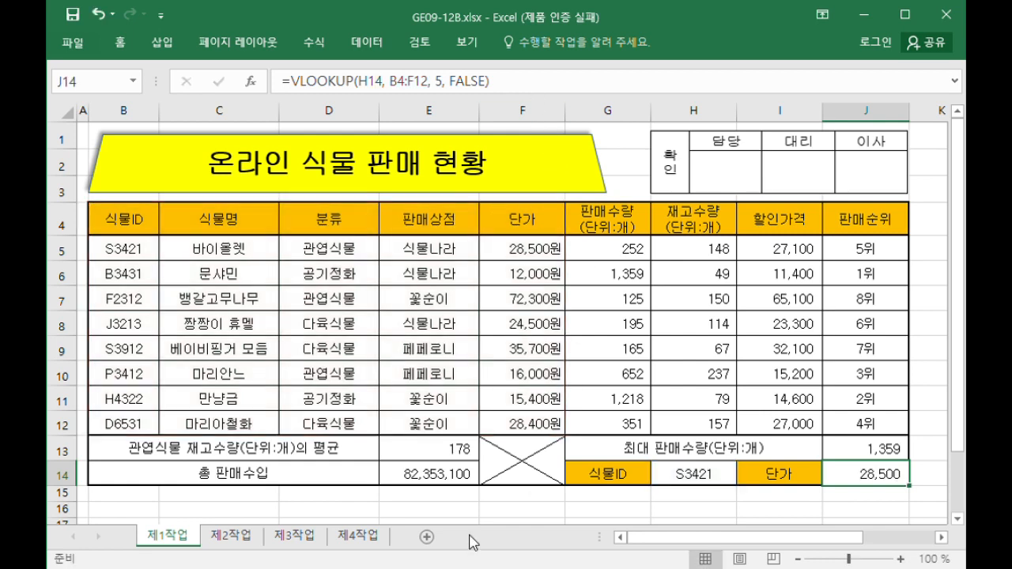
# Enter the test condition =$F5>=30000 in C16 below the table and compare it with the unit price in F5.
pyautogui.click(317, 510)
pyautogui.scroll(-1, 317, 509)
pyautogui.click(268, 431)
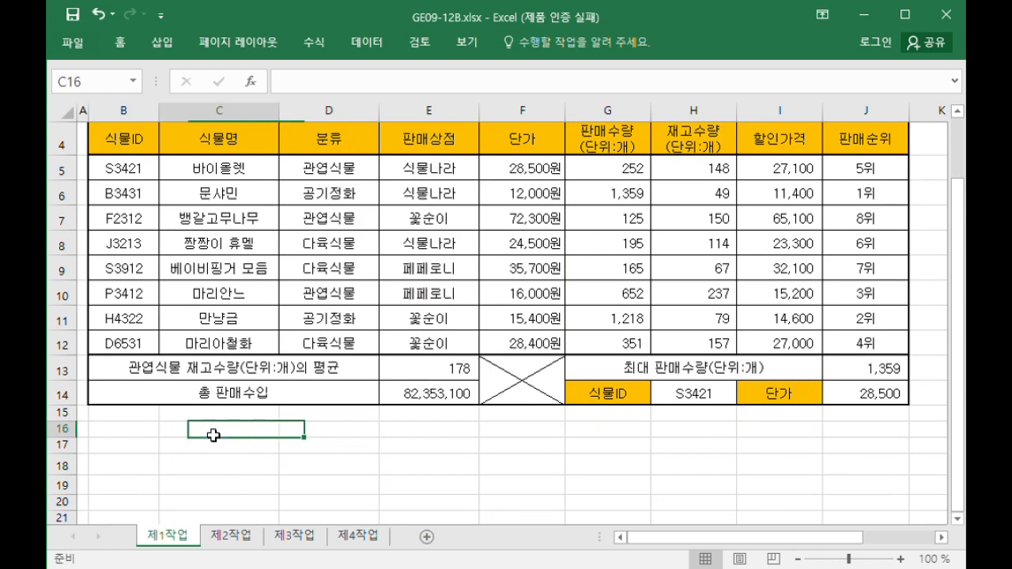
pyautogui.write('=')
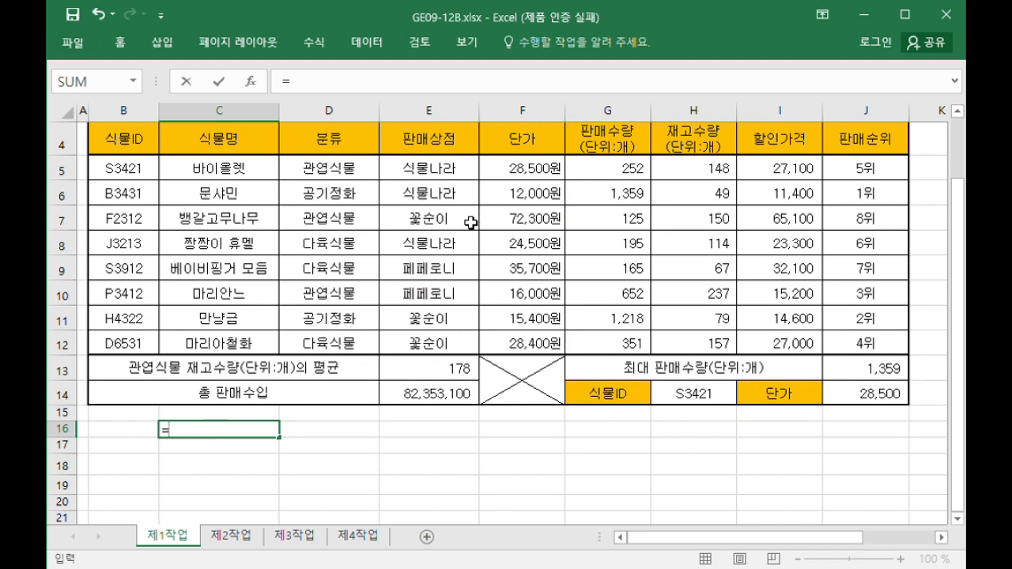
pyautogui.click(545, 172)
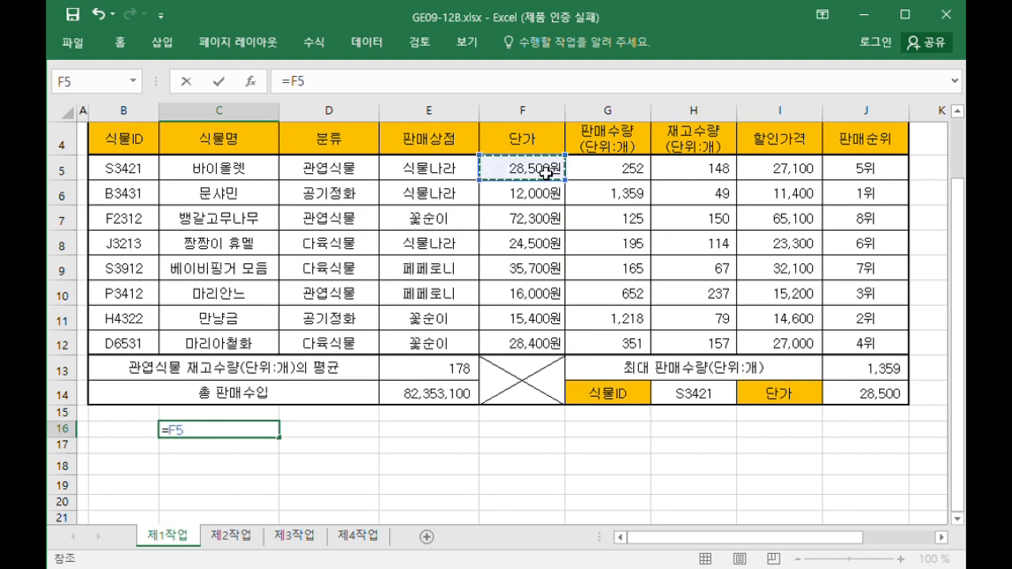
pyautogui.press('F4')
pyautogui.press('F4')
pyautogui.press('F4')
pyautogui.write('>=3')
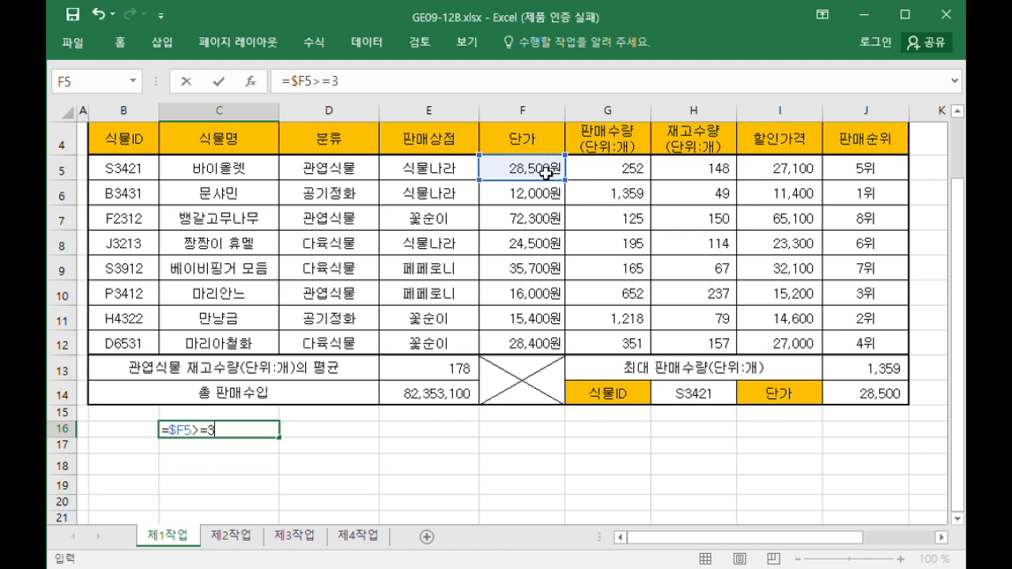
pyautogui.write('0000')
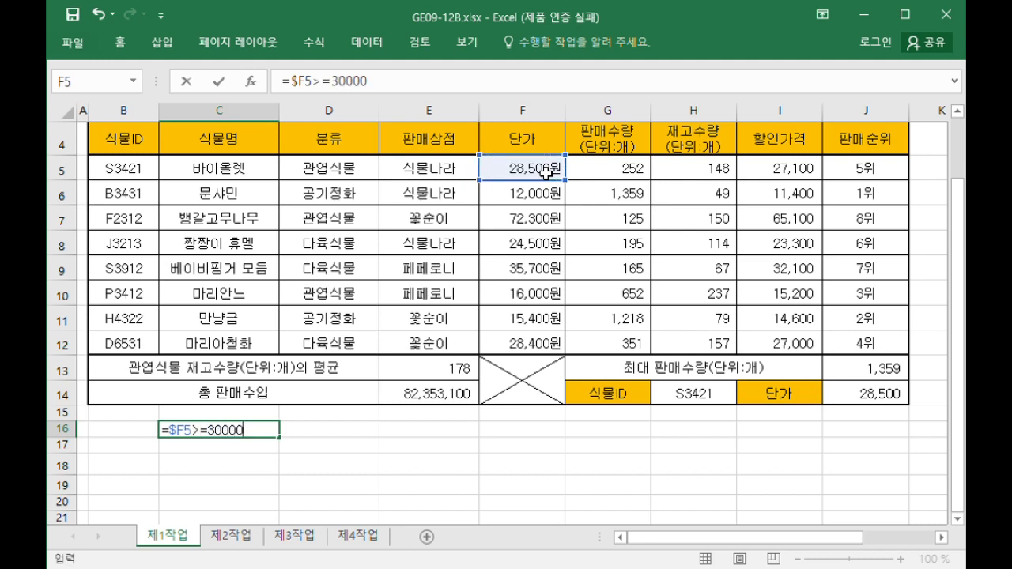
pyautogui.press('Return')
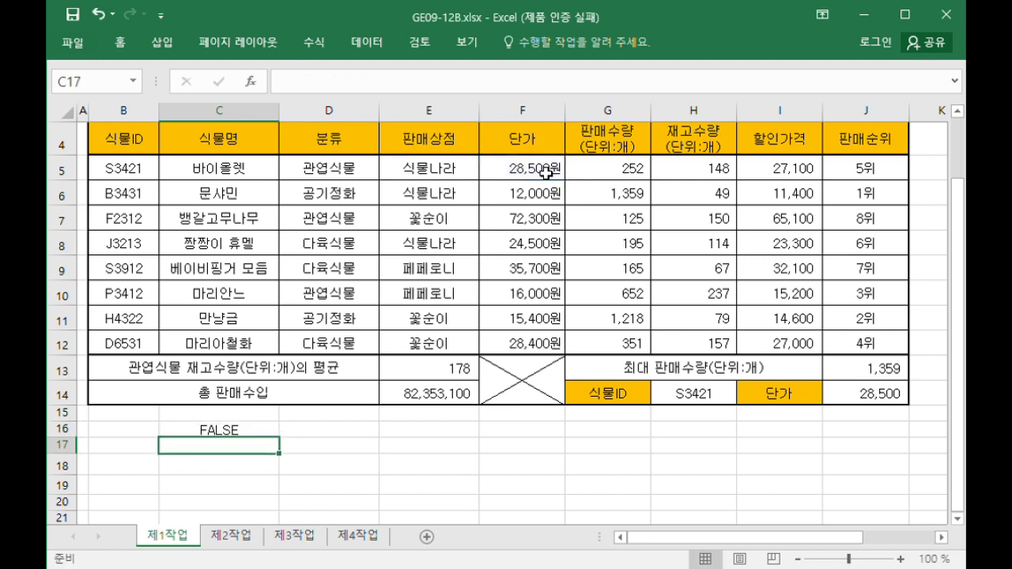
pyautogui.click(541, 172)
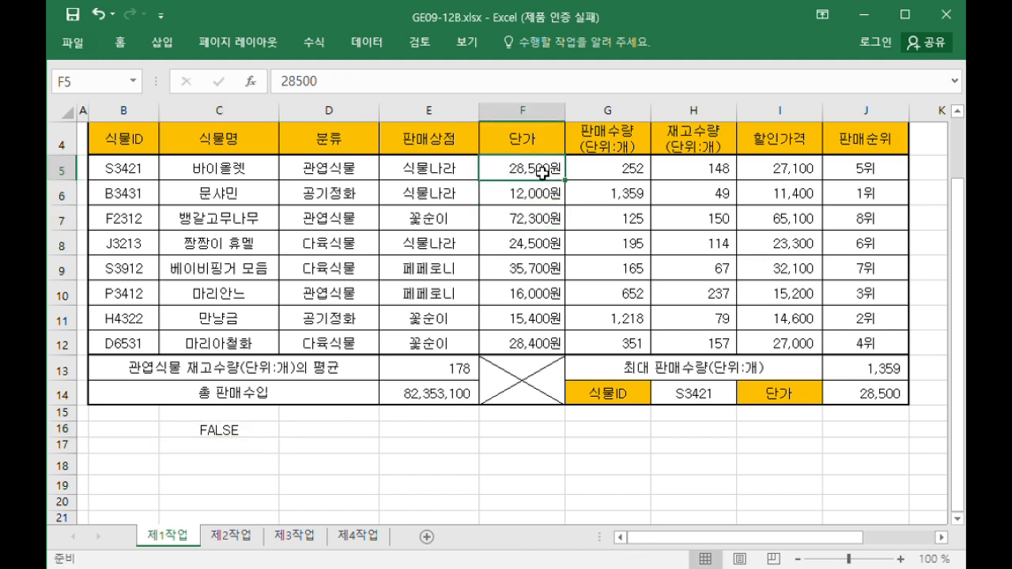
# Create a formula-based conditional formatting rule for table rows B5:J12 that tests =$F5>=30000 on the unit price.
pyautogui.click(523, 322)
pyautogui.moveTo(112, 167); pyautogui.dragTo(878, 341)
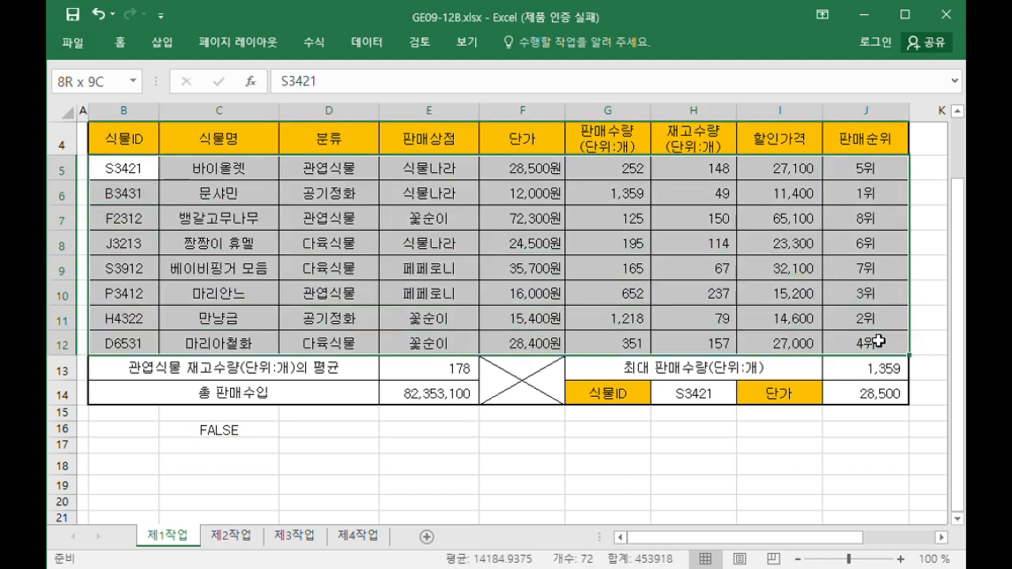
pyautogui.click(121, 45)
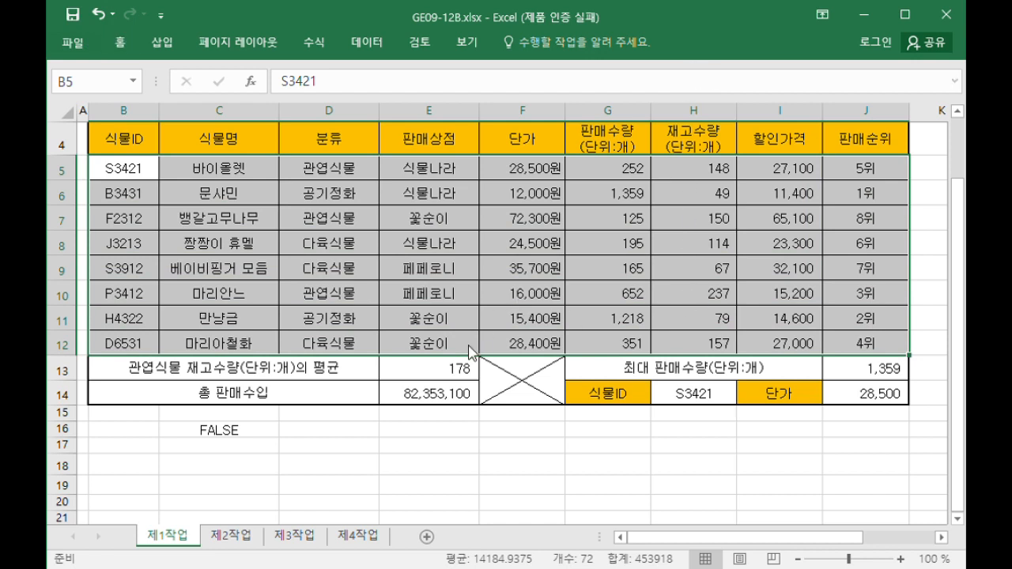
pyautogui.press('alt')
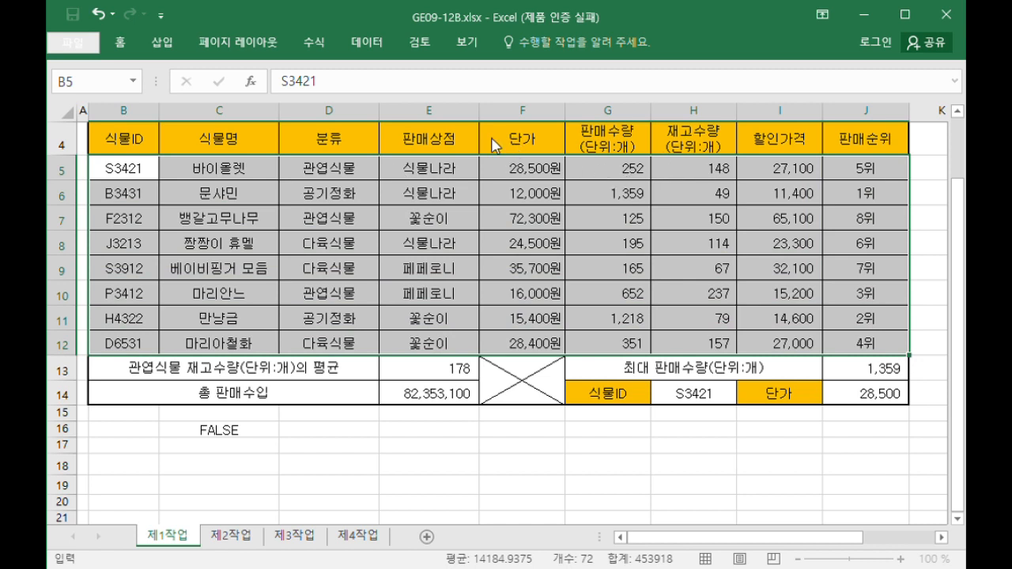
pyautogui.click(547, 174)
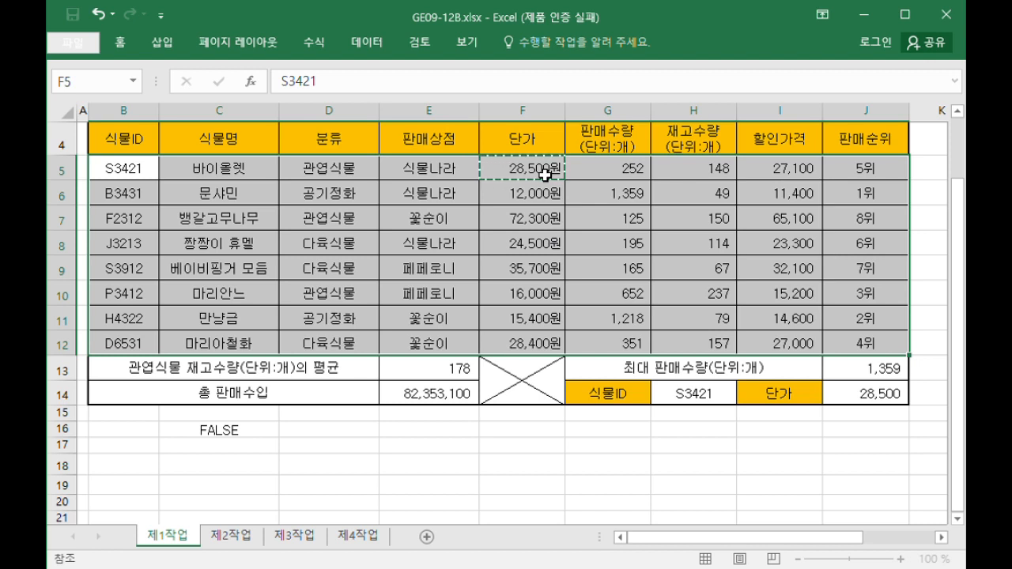
pyautogui.press('F4')
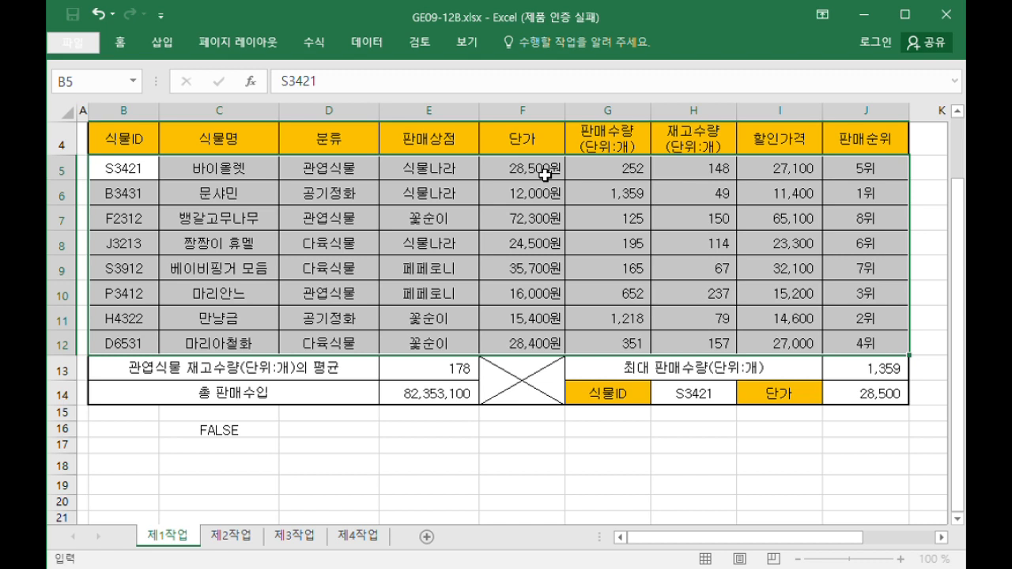
# Set the rule's format to a bold blue font and apply it to the table rows.
pyautogui.click(597, 527)
pyautogui.click(580, 519)
pyautogui.click(540, 556)
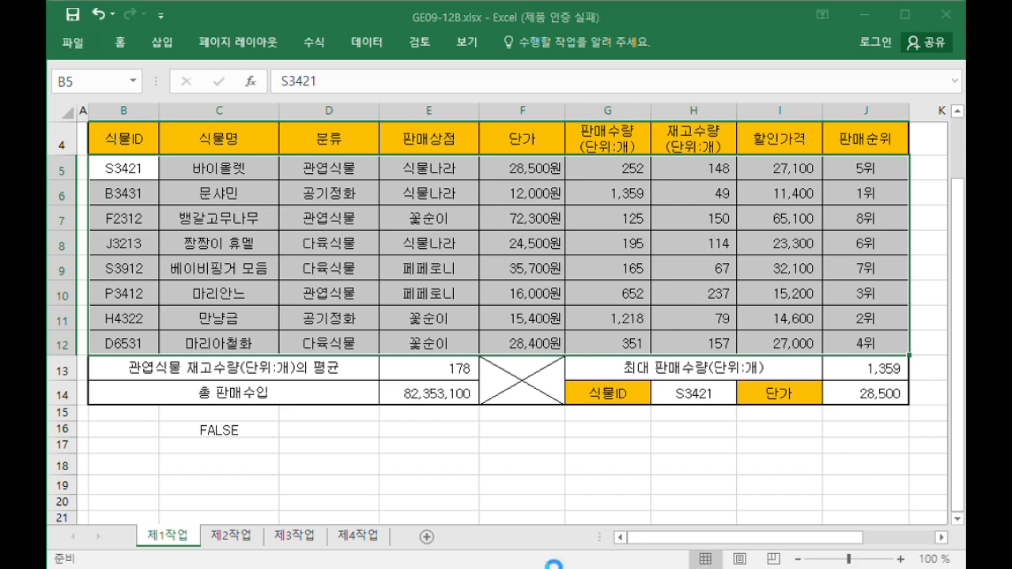
pyautogui.click(463, 446)
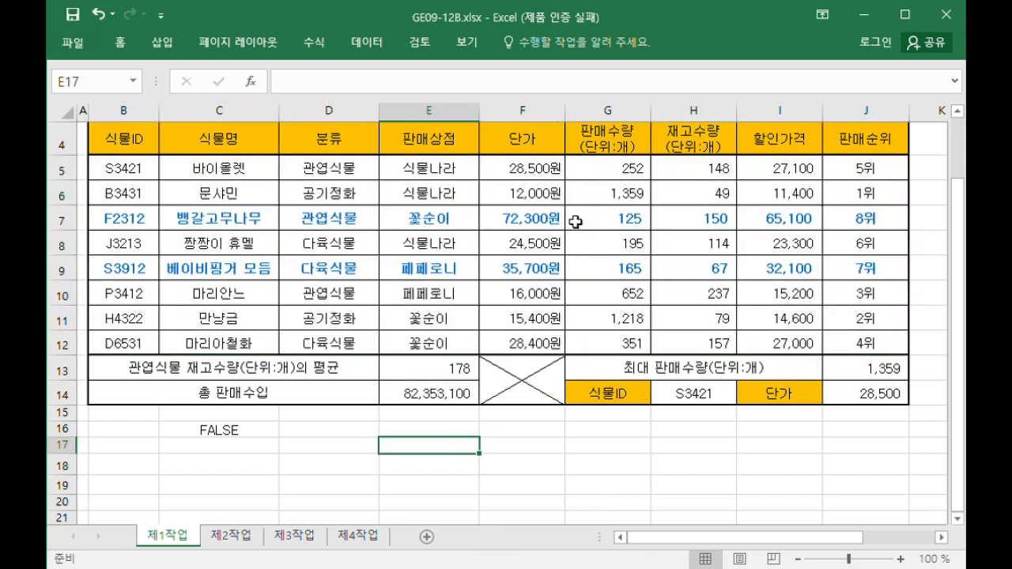
# Check the unit prices in F5:F12 against the rows formatted by the conditional rule.
pyautogui.moveTo(544, 179); pyautogui.dragTo(536, 347)
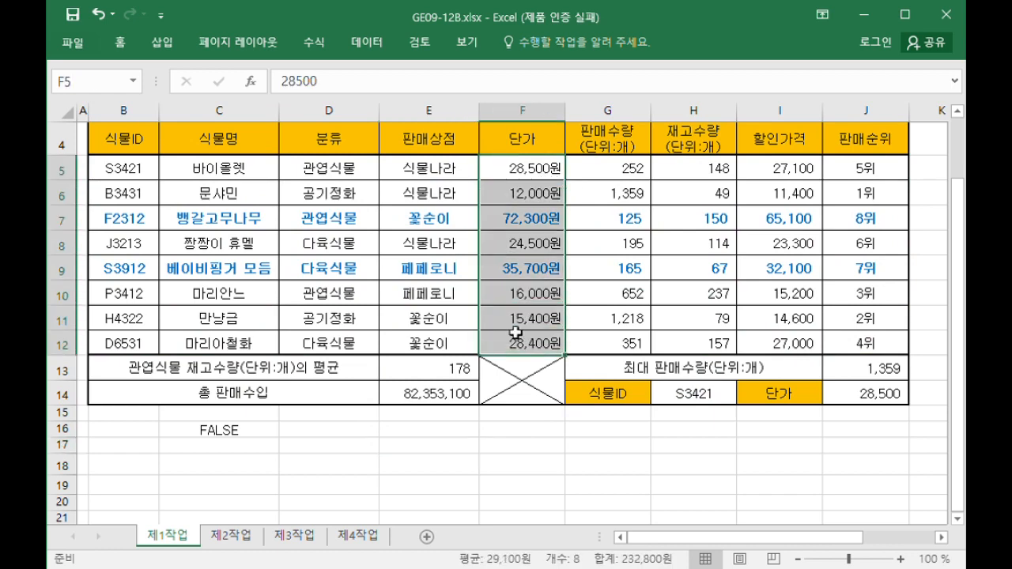
pyautogui.click(512, 223)
pyautogui.click(507, 273)
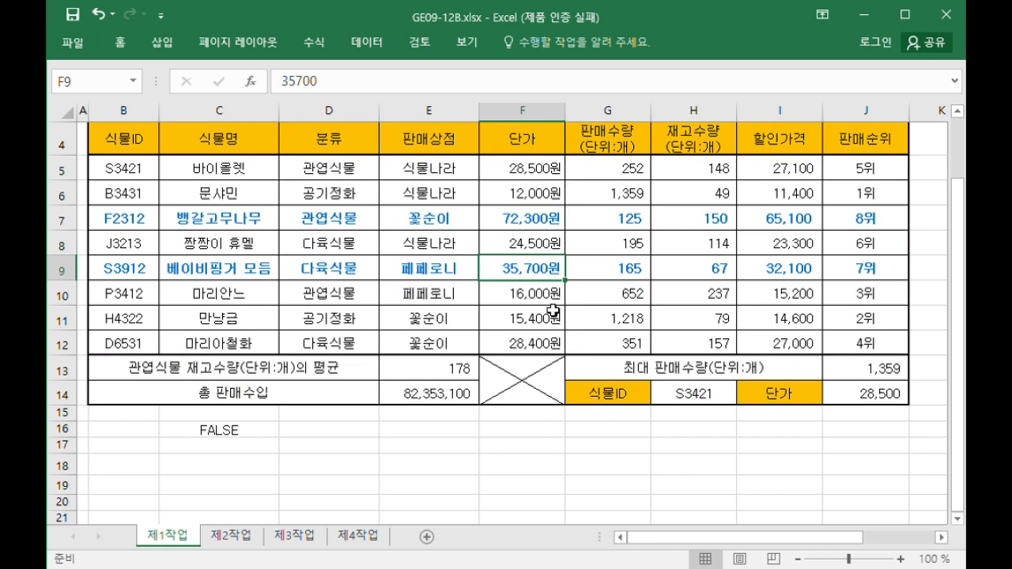
pyautogui.click(522, 294)
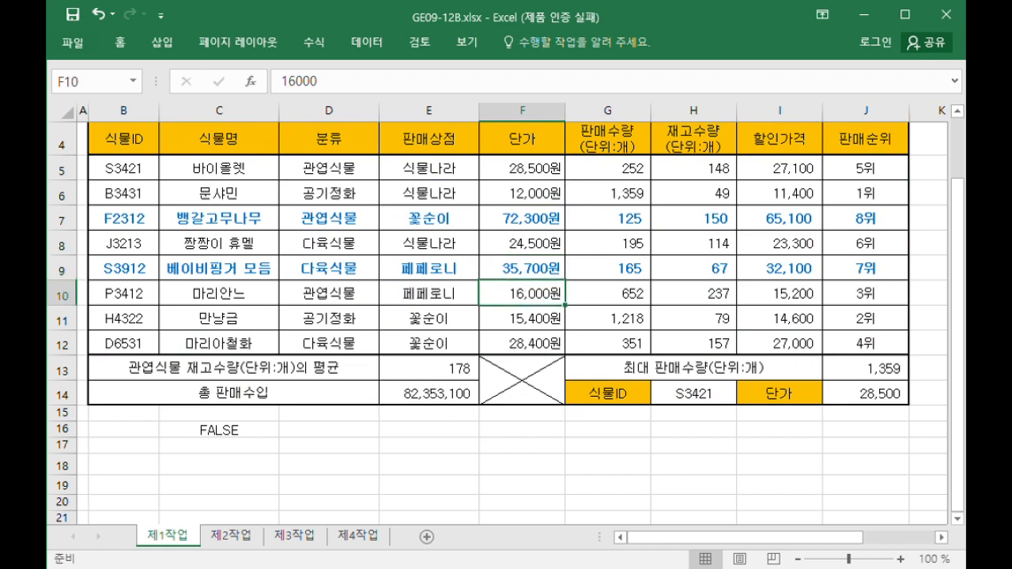